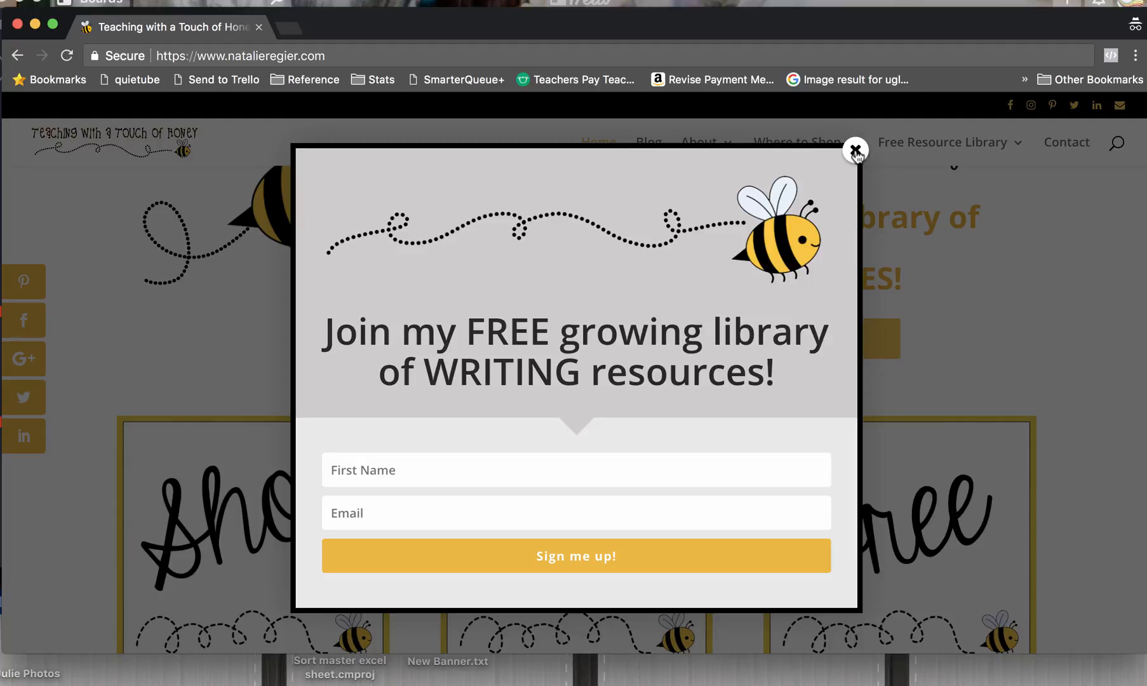
- Dismiss the sign-up popup on the site's home page and extend the site address with a path beginning /c
click(856, 151)
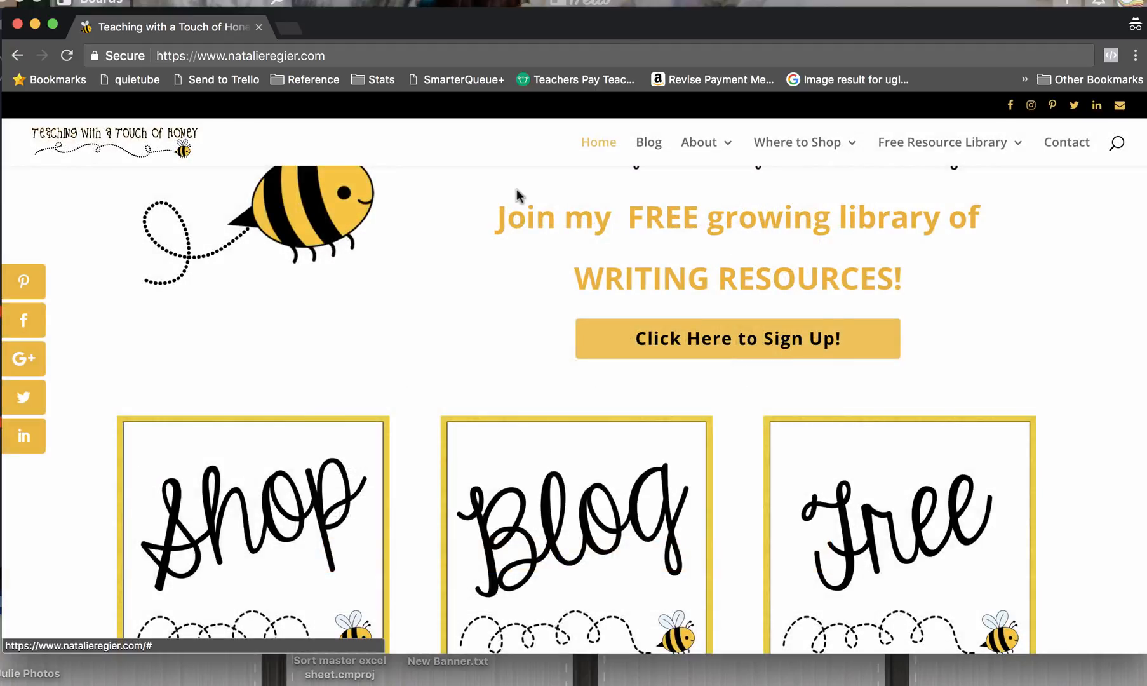
scroll(254, 177, up, 5)
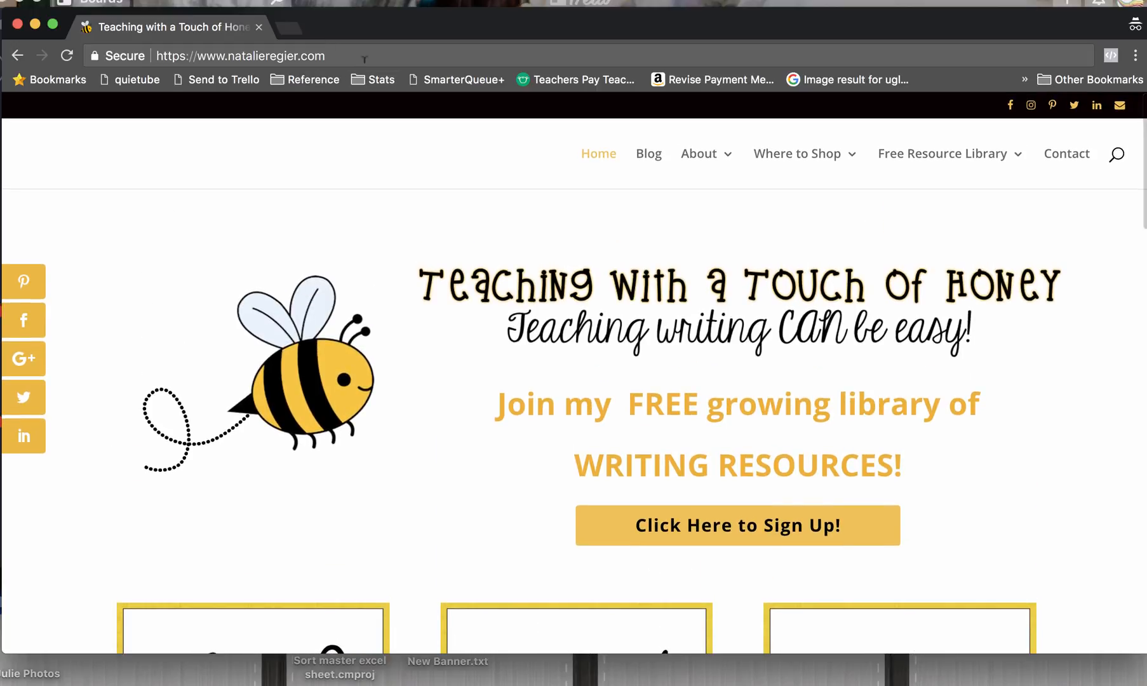
click(365, 55)
key(Right)
text(/)
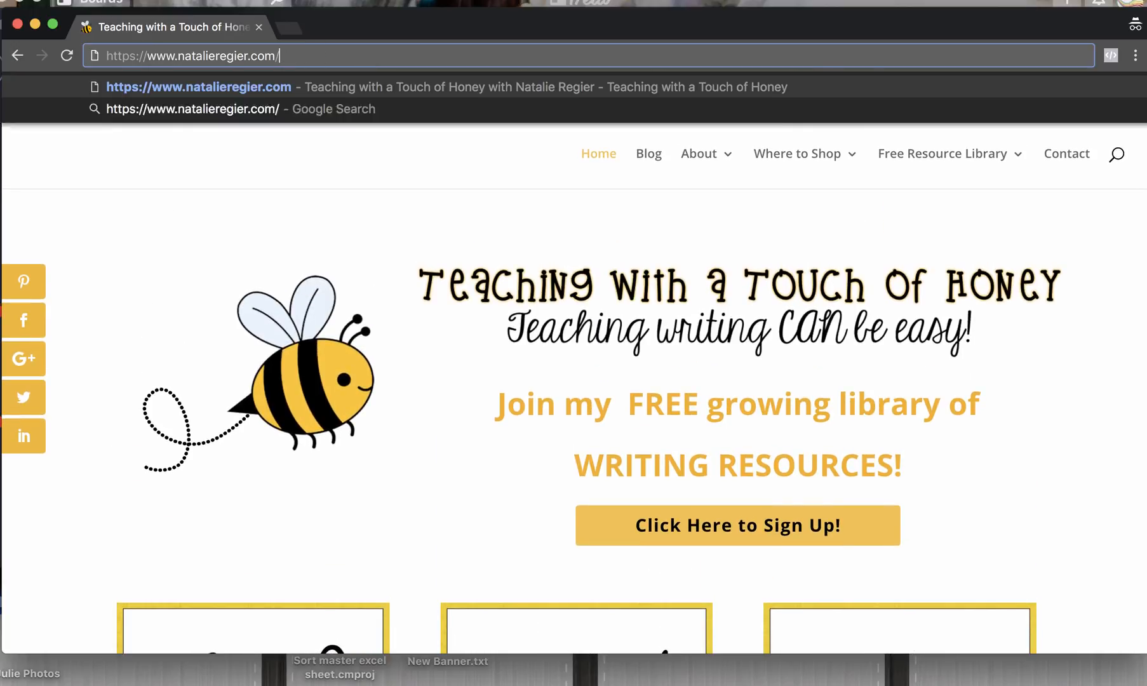
text(c)
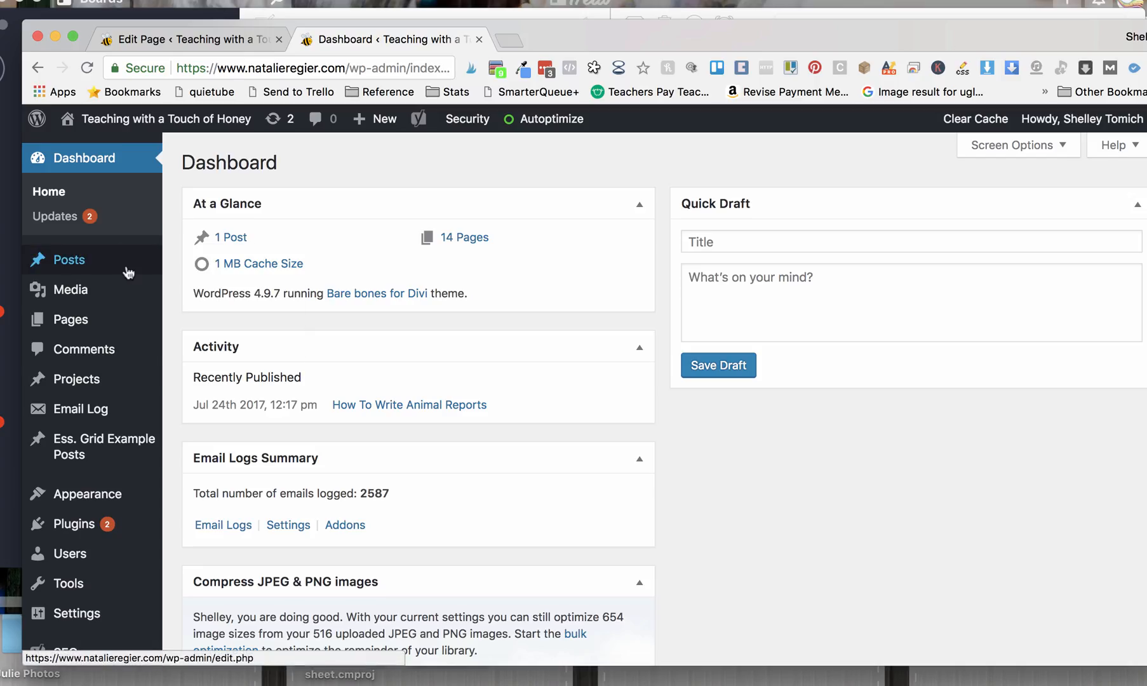
- Open the Bloom optin forms from the WordPress dashboard
scroll(127, 269, down, 3)
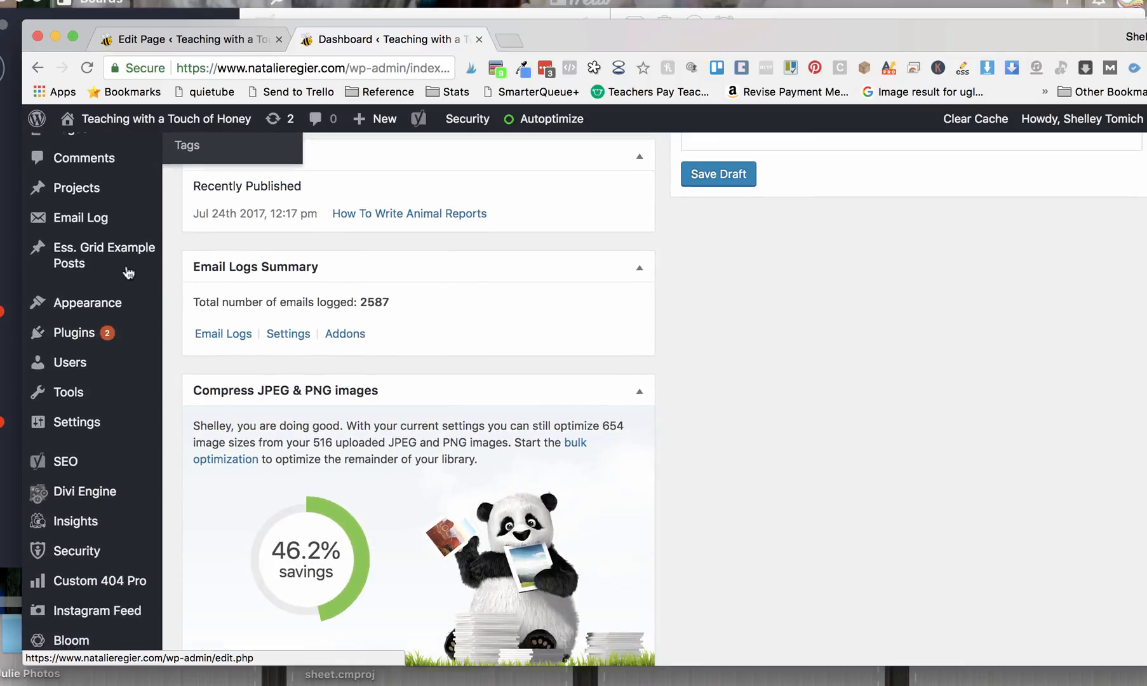
scroll(127, 273, down, 5)
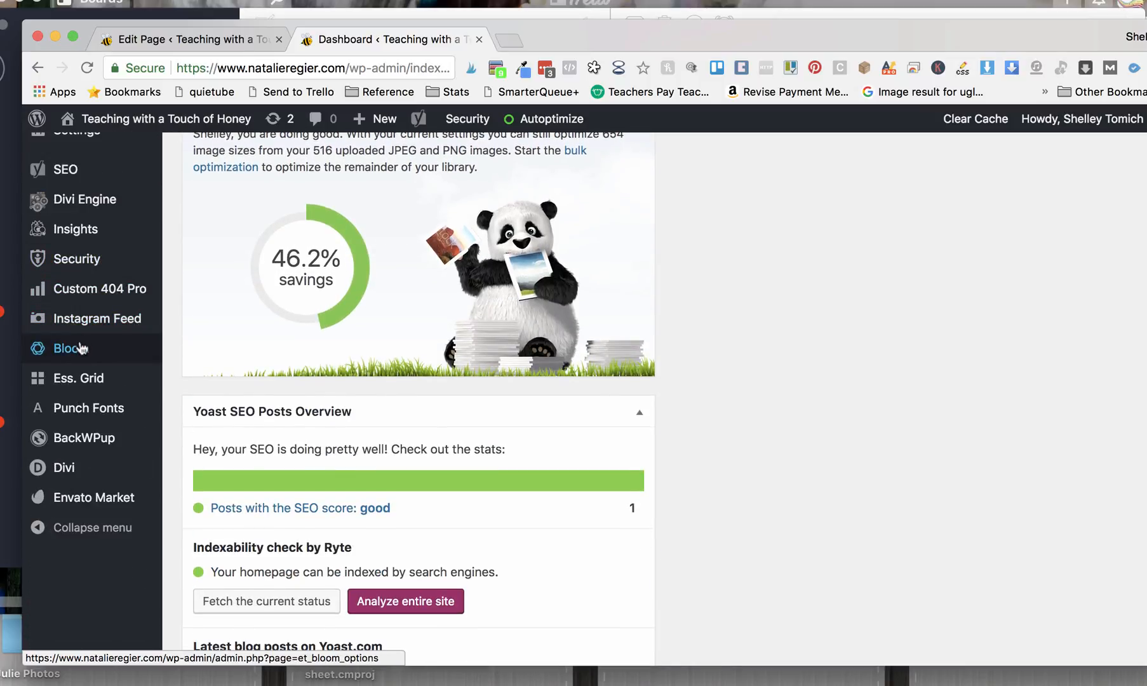
click(59, 353)
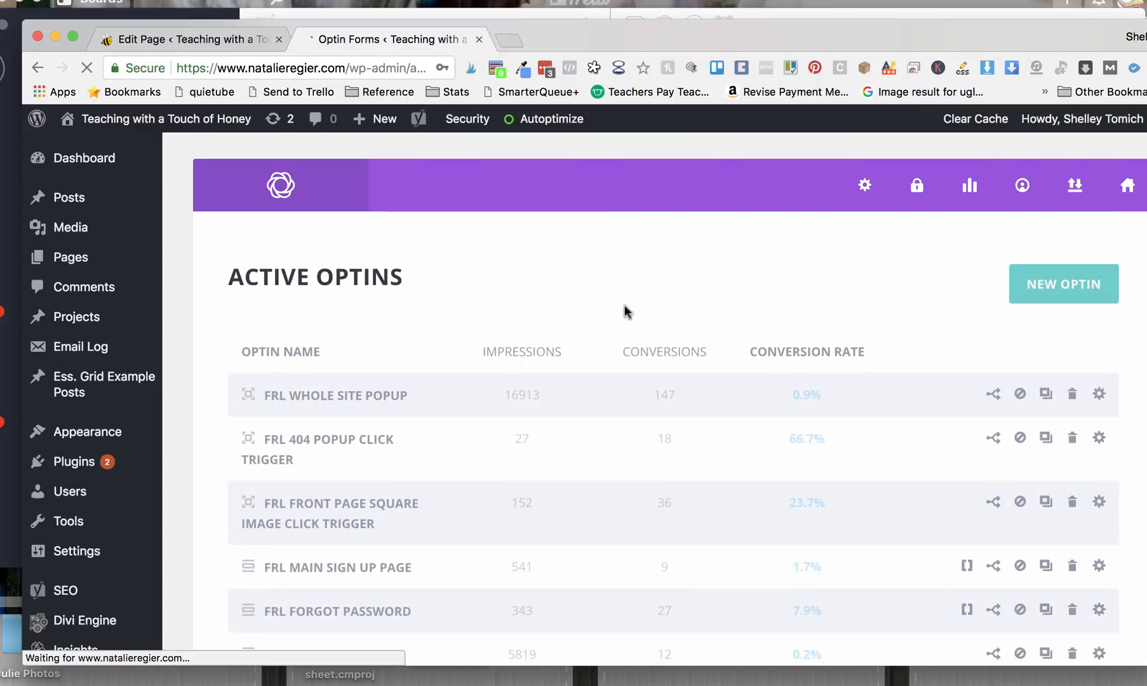
- Duplicate the active optin FRL Front Page Button Click Trigger, choosing Pop Up as the optin type
scroll(625, 221, down, 2)
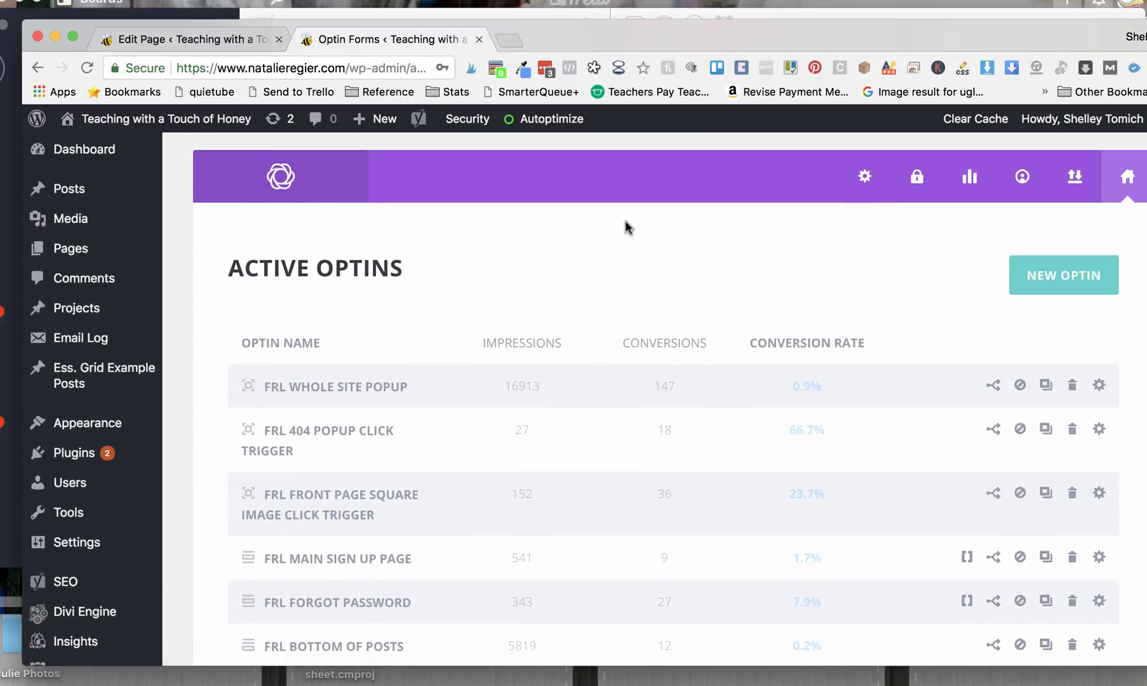
scroll(624, 222, down, 5)
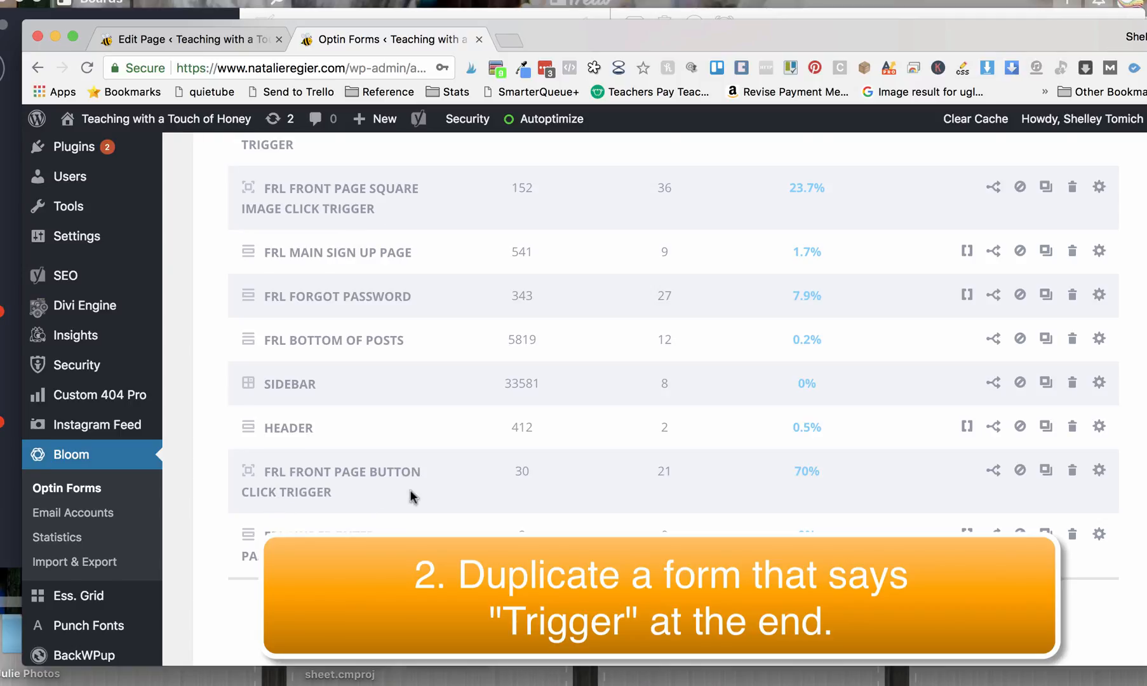
scroll(410, 496, up, 2)
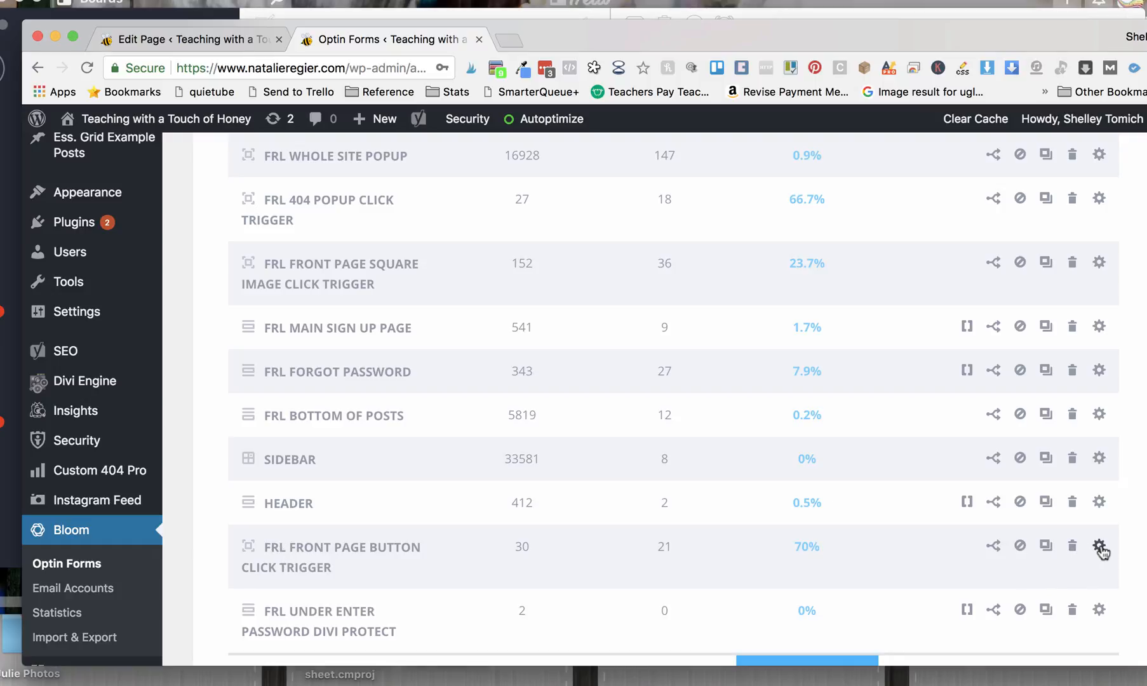
click(1044, 548)
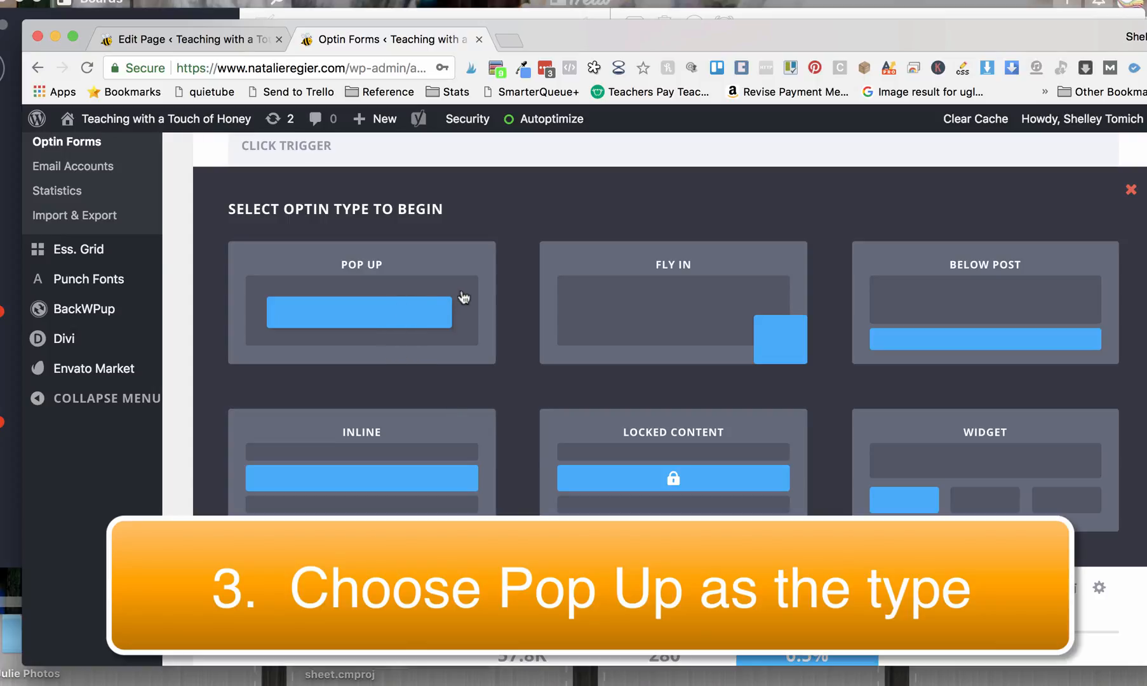
click(409, 280)
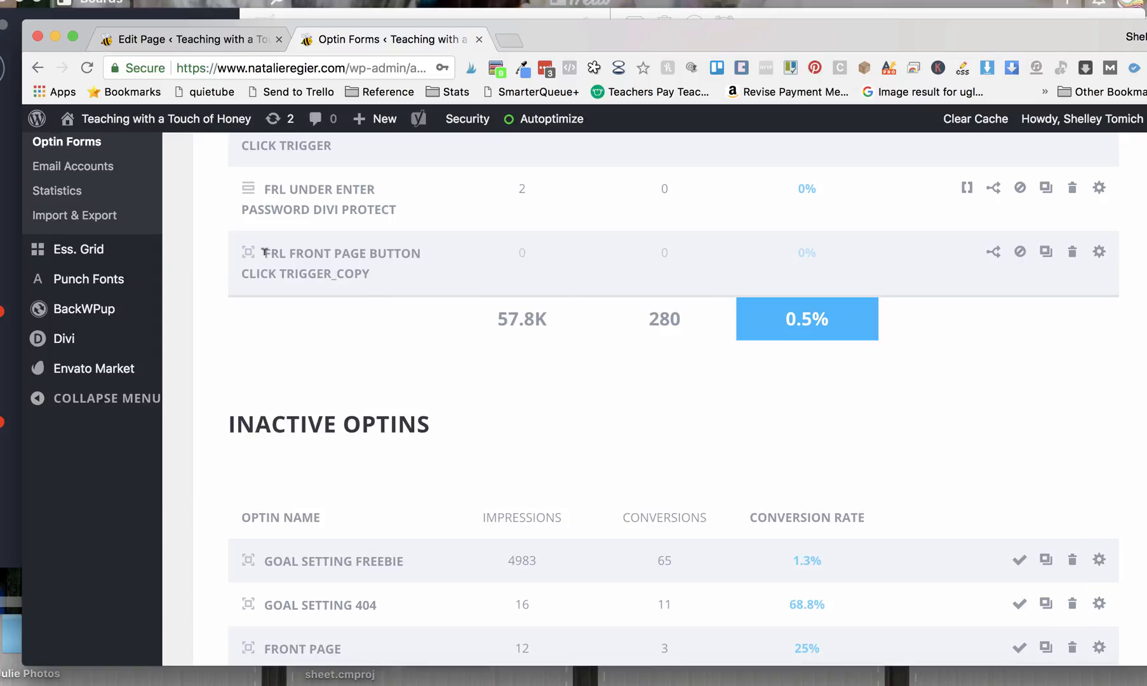
- Open the settings of FRL Front Page Button Click Trigger_copy and set its email list to FRL Main Sign Up Page
click(1098, 252)
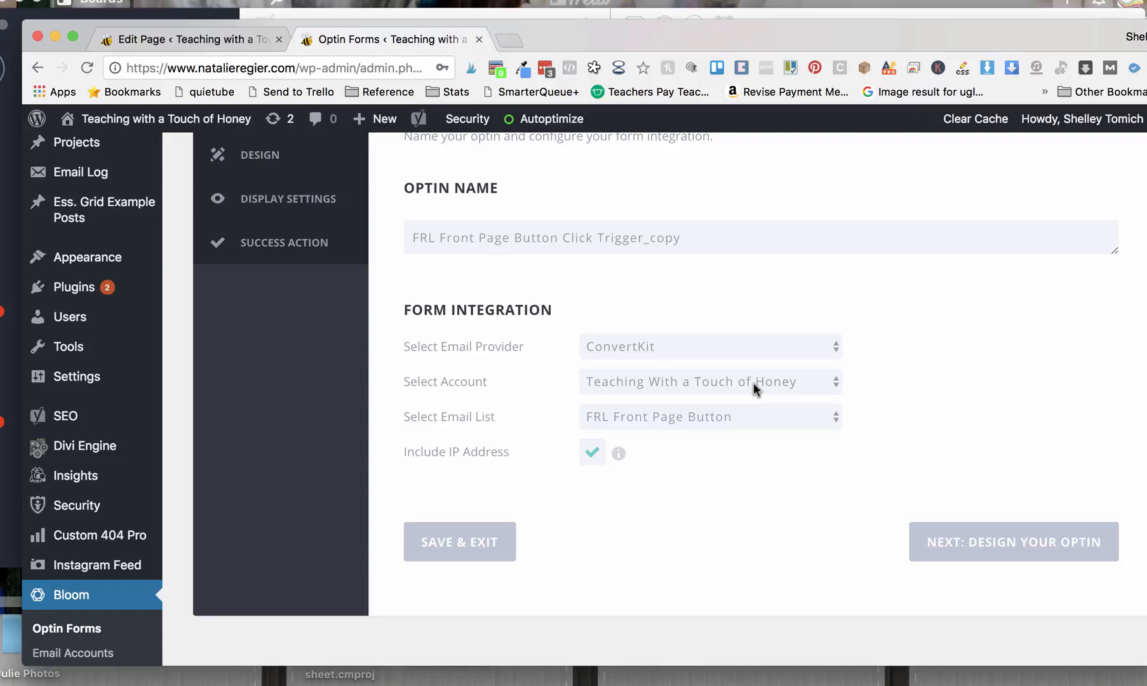
click(778, 417)
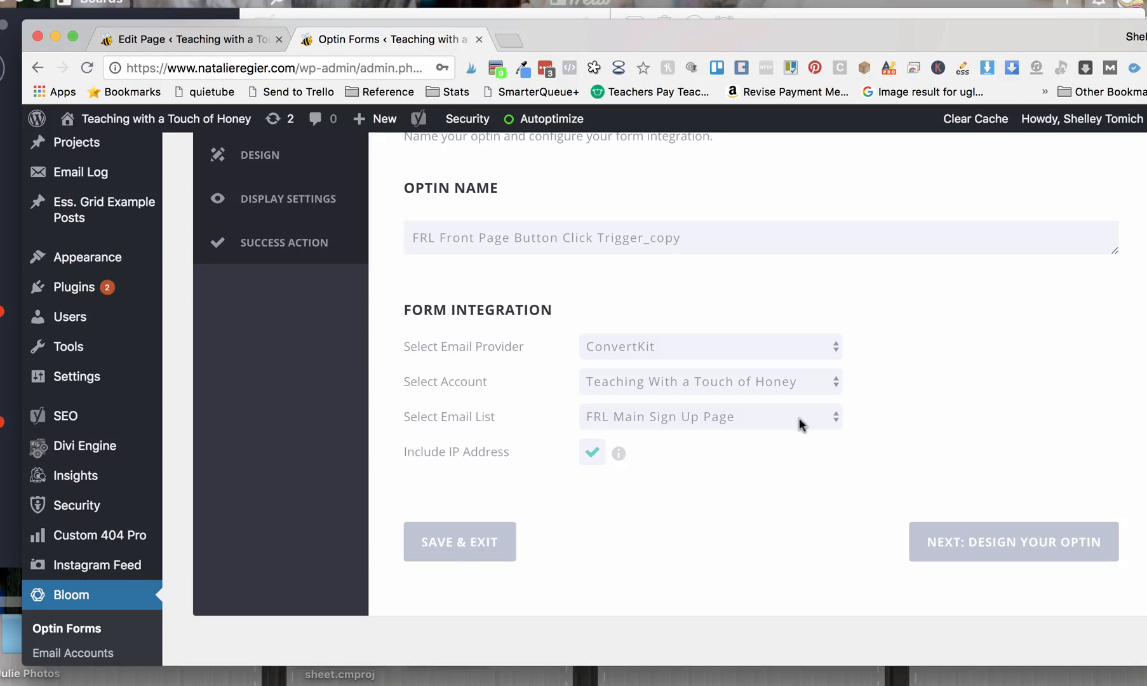
click(734, 420)
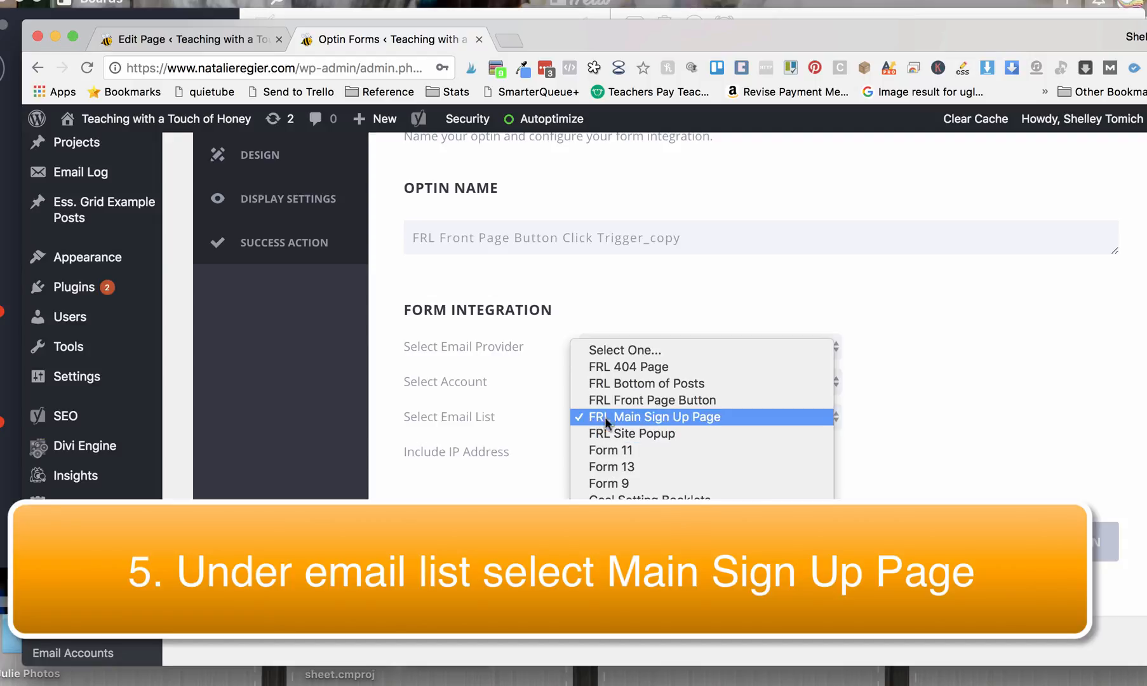
click(659, 420)
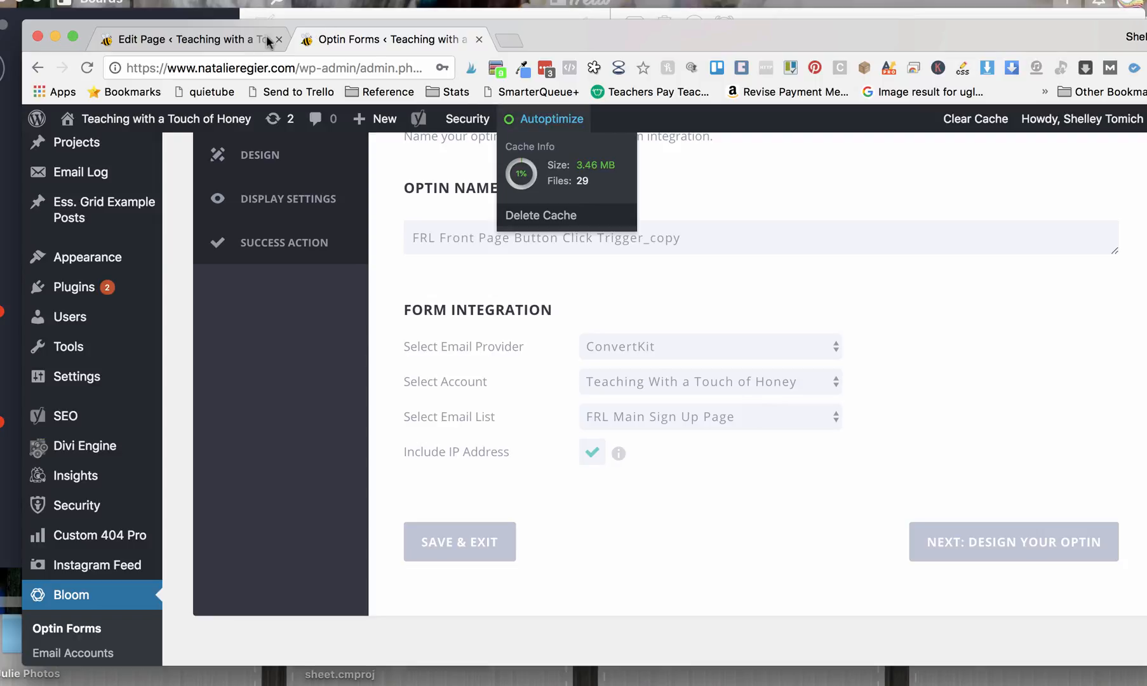
- Switch to the browser tab holding the page editor and open the Bloom optin forms there
click(234, 39)
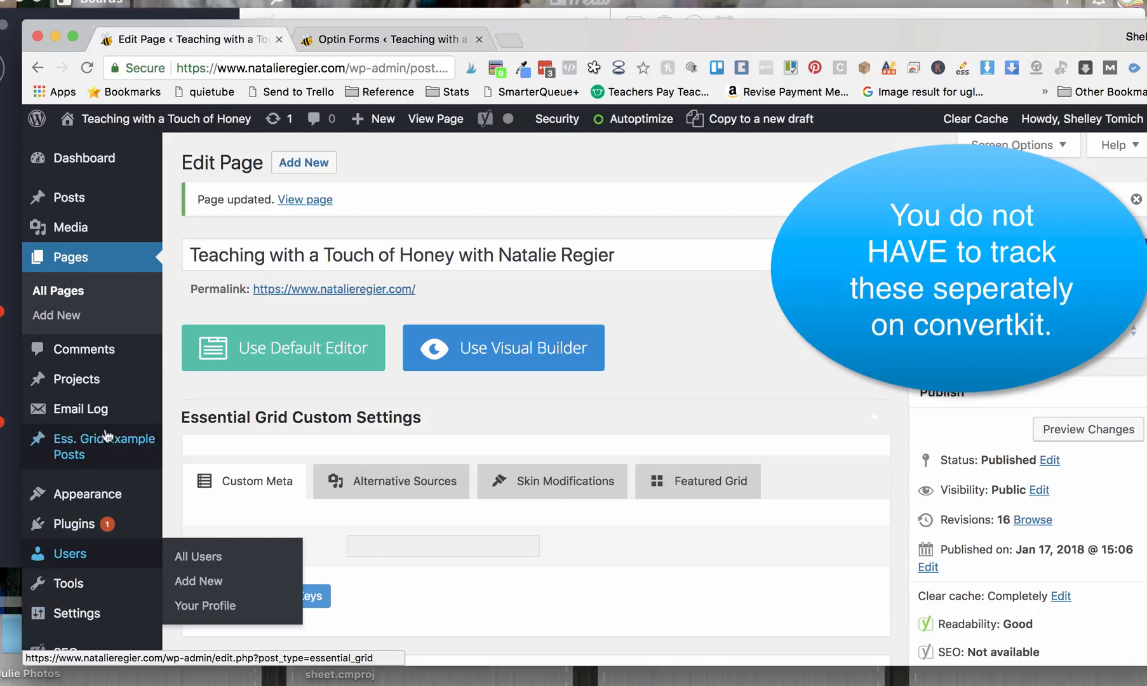
scroll(102, 432, down, 3)
scroll(102, 444, down, 2)
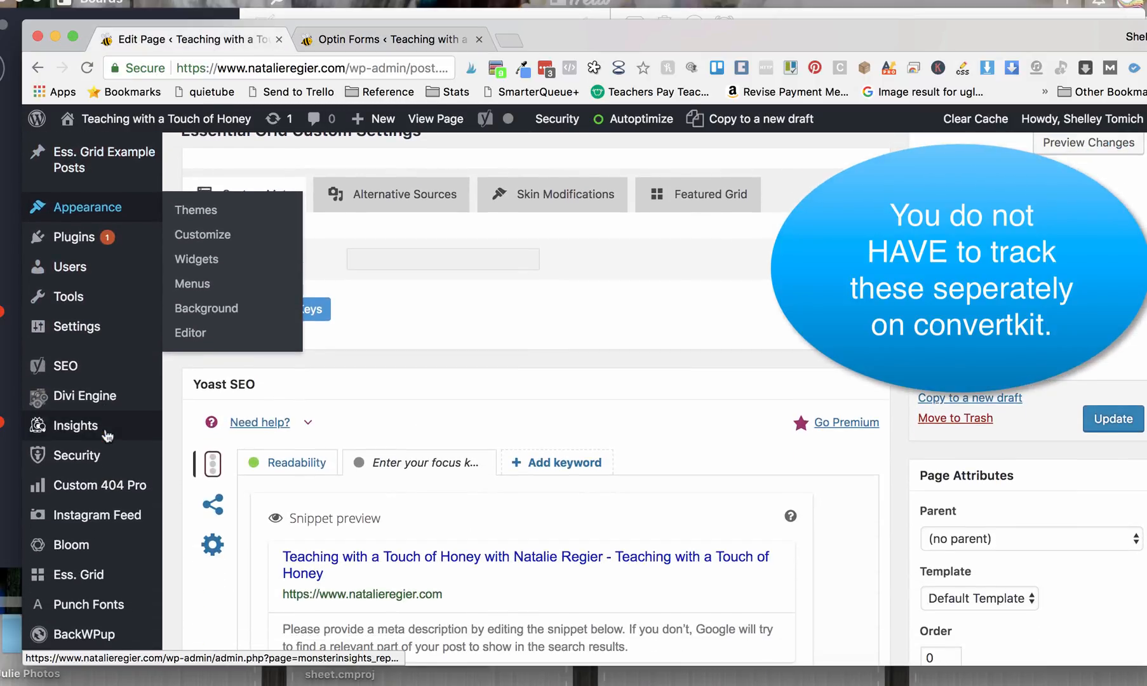
click(75, 554)
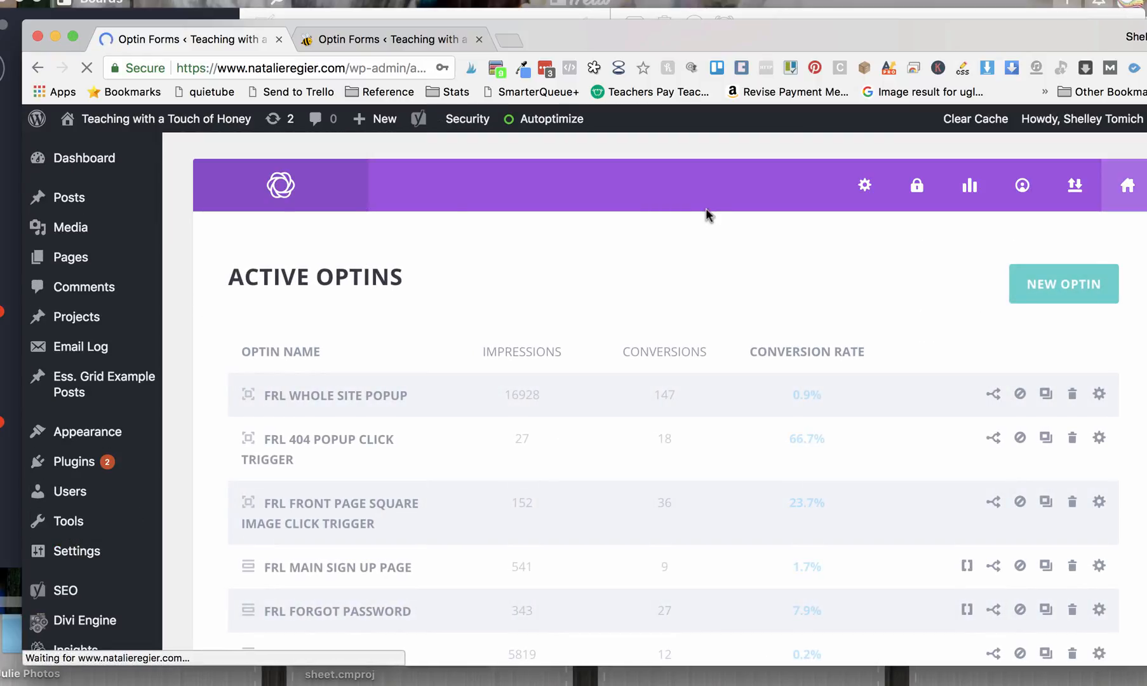
- Examine the impressions, conversions and conversion rates of the active optins
scroll(706, 210, down, 2)
scroll(705, 209, down, 3)
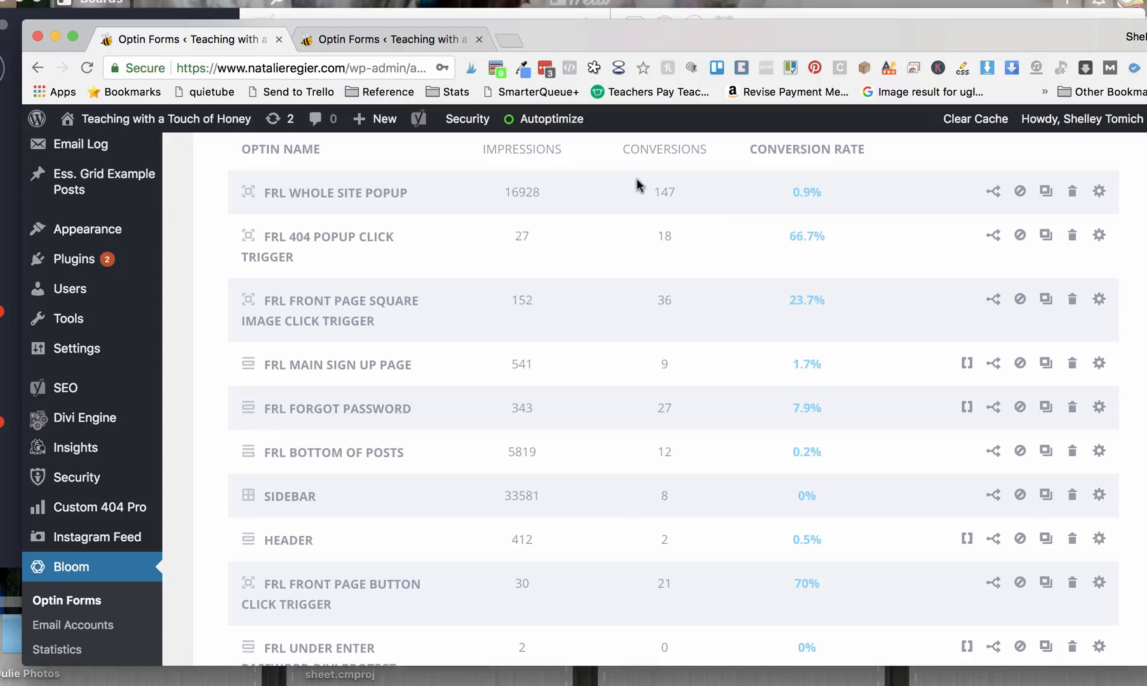
scroll(831, 310, down, 5)
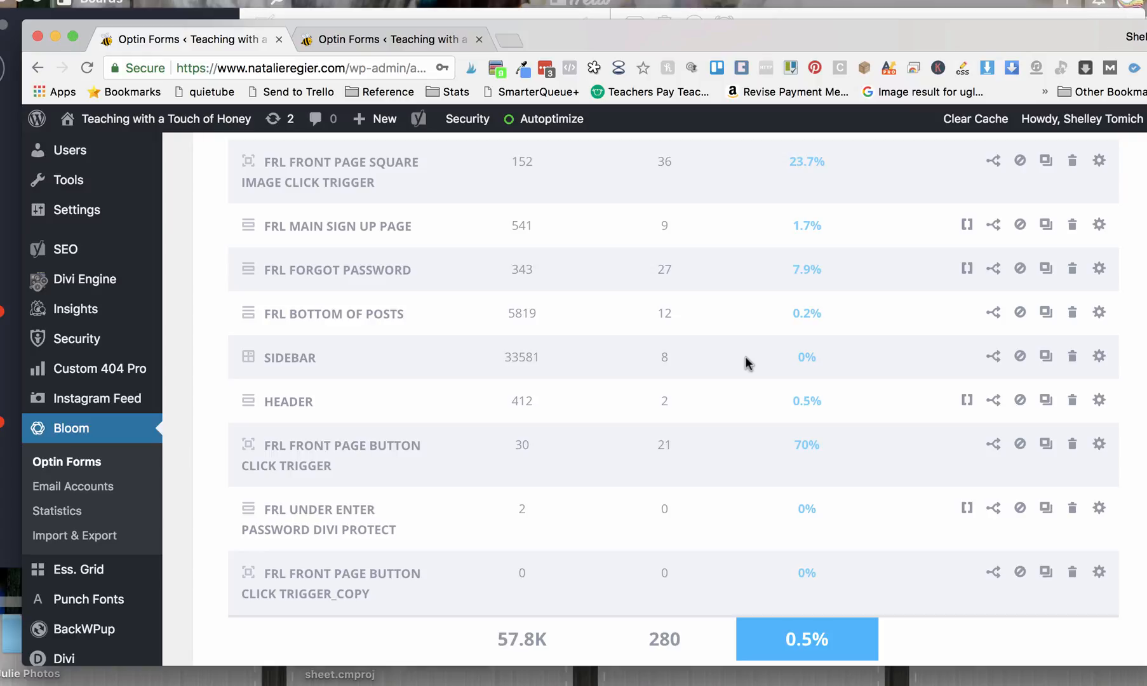
scroll(744, 357, down, 2)
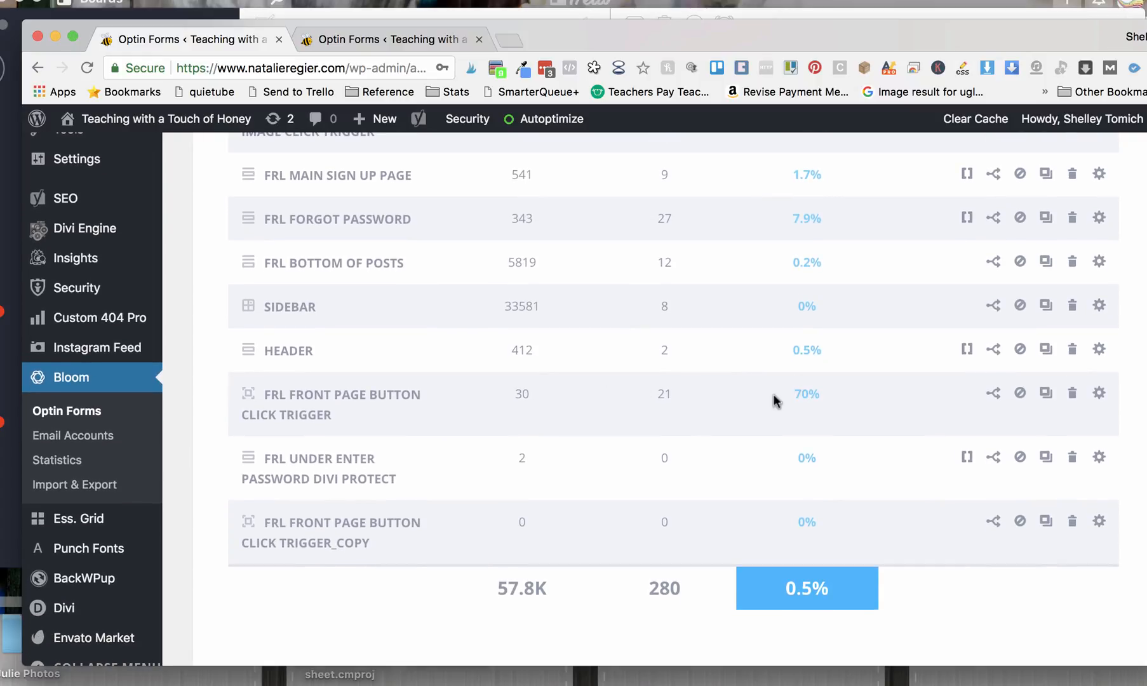
scroll(806, 401, up, 12)
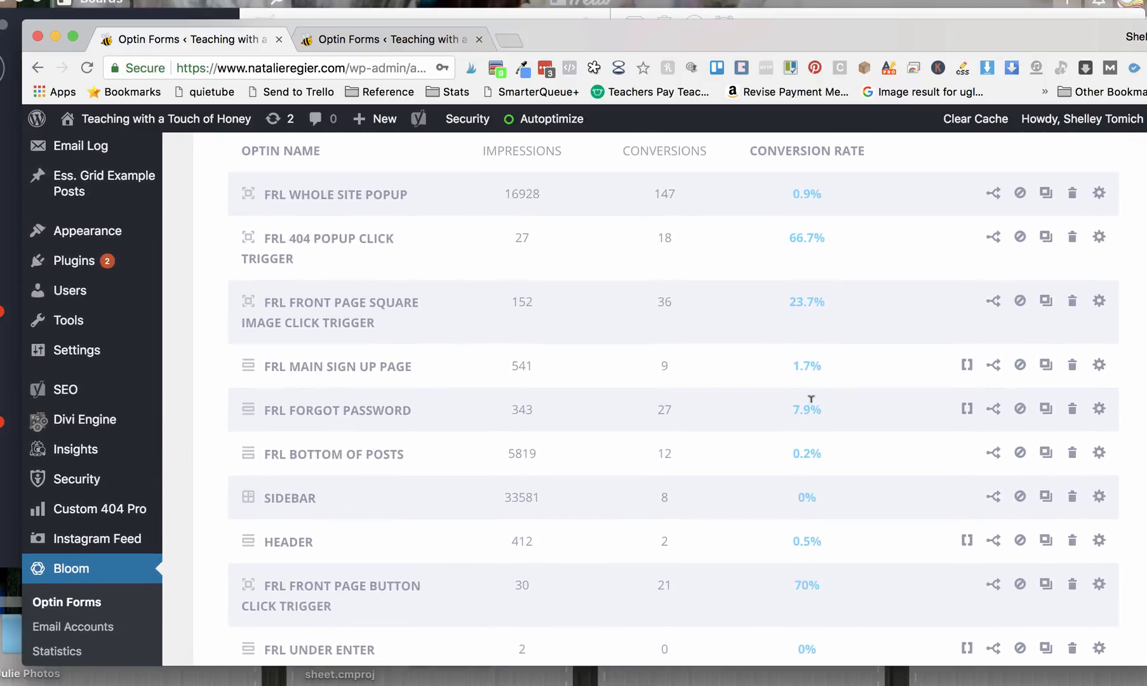
scroll(810, 398, down, 15)
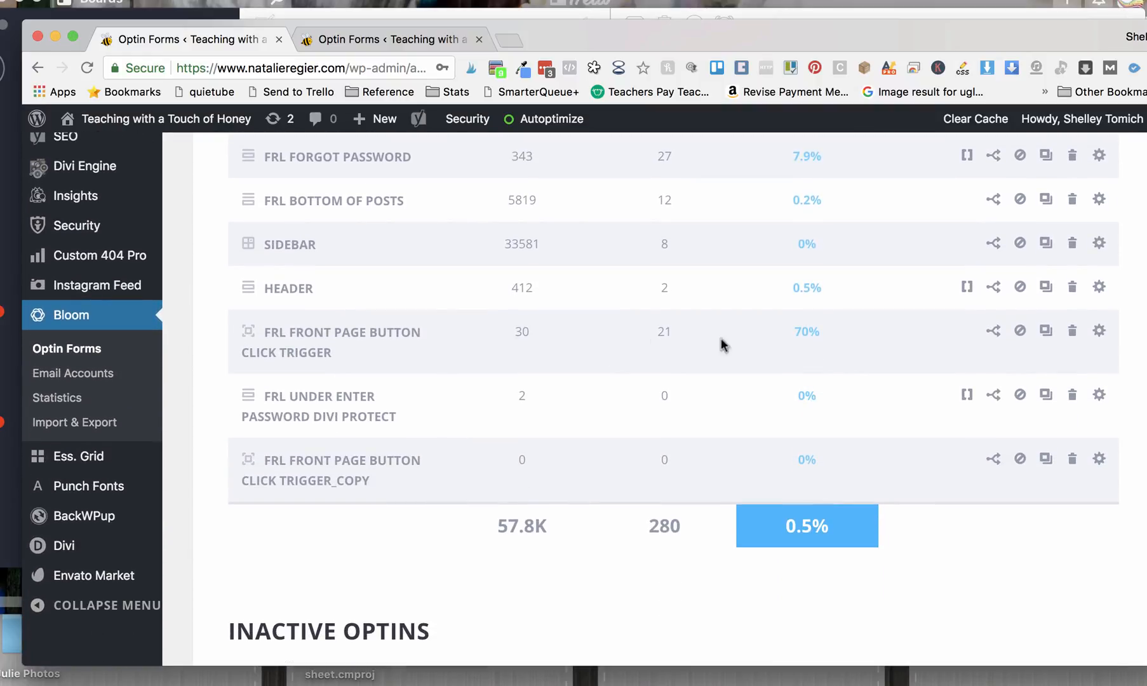
scroll(756, 346, up, 13)
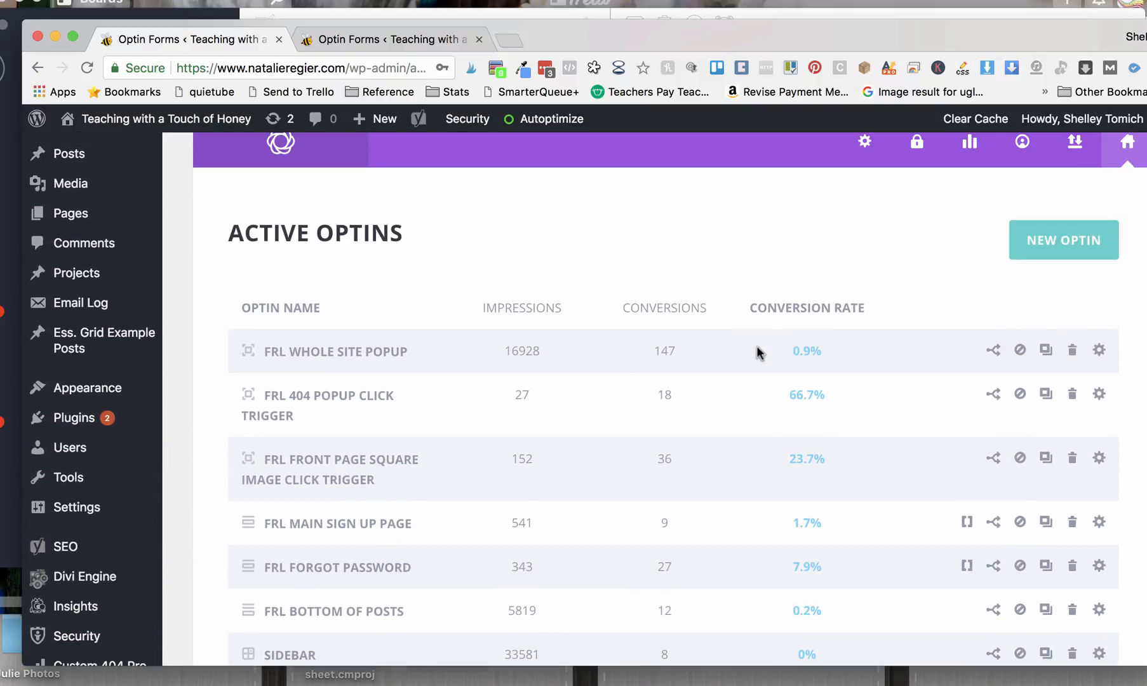
scroll(756, 348, down, 11)
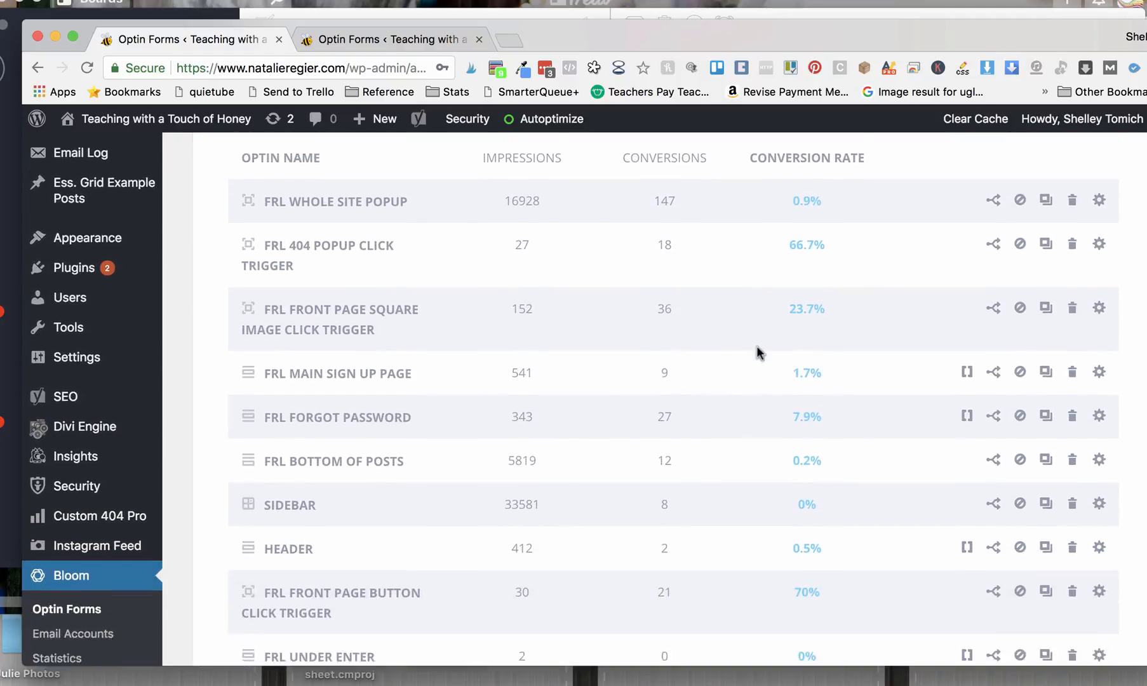
scroll(756, 346, down, 6)
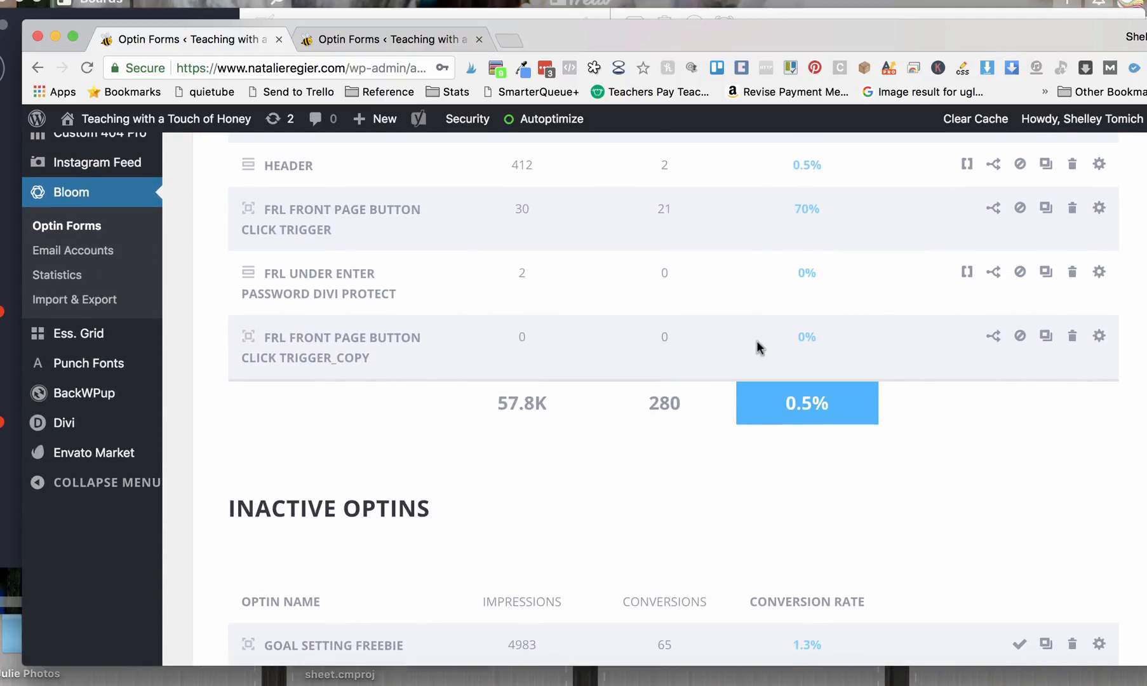
- Return to the copied optin's setup, keep FRL Main Sign Up Page as the email list, and proceed to its design settings
click(425, 35)
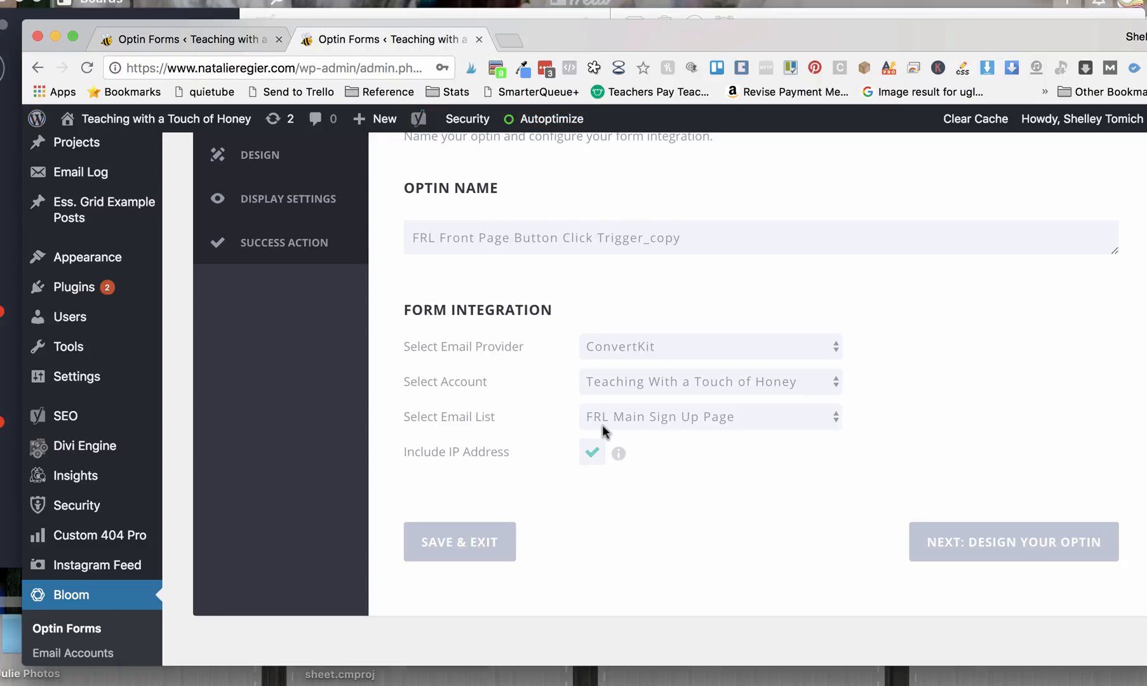
click(834, 416)
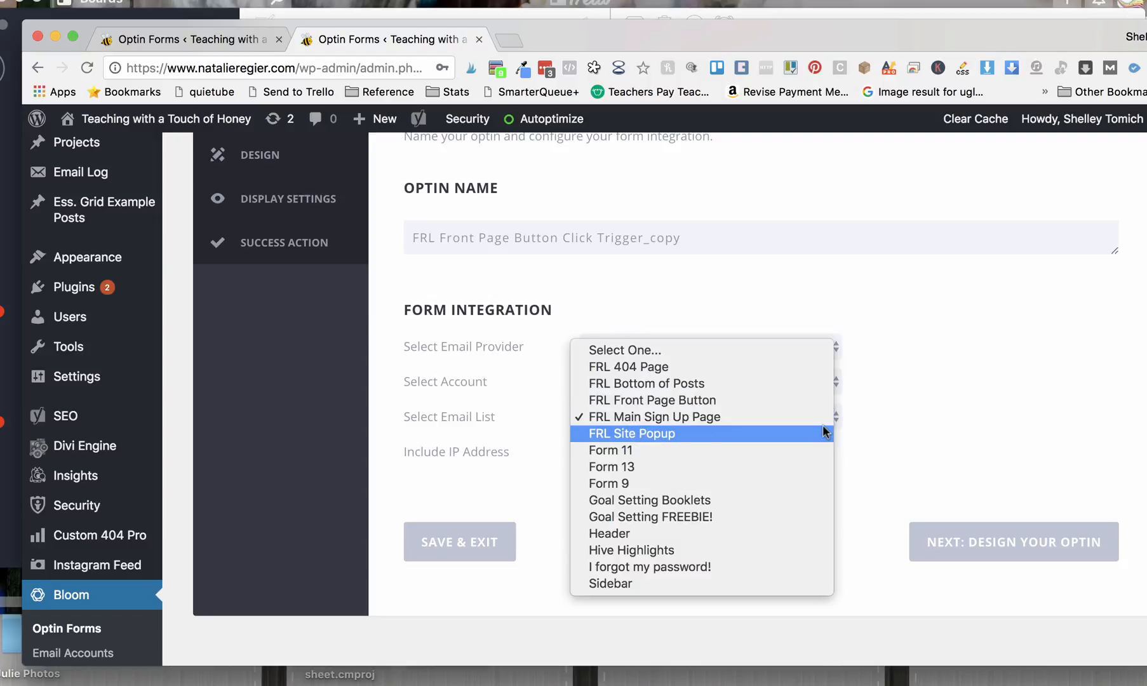
click(809, 417)
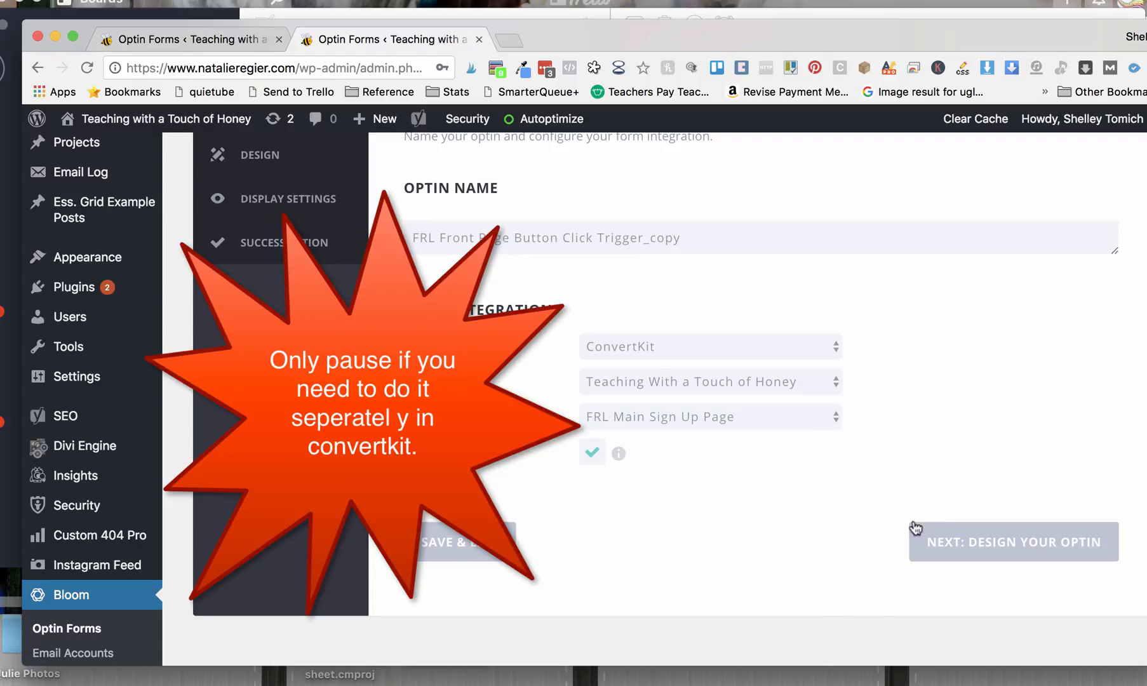
click(936, 540)
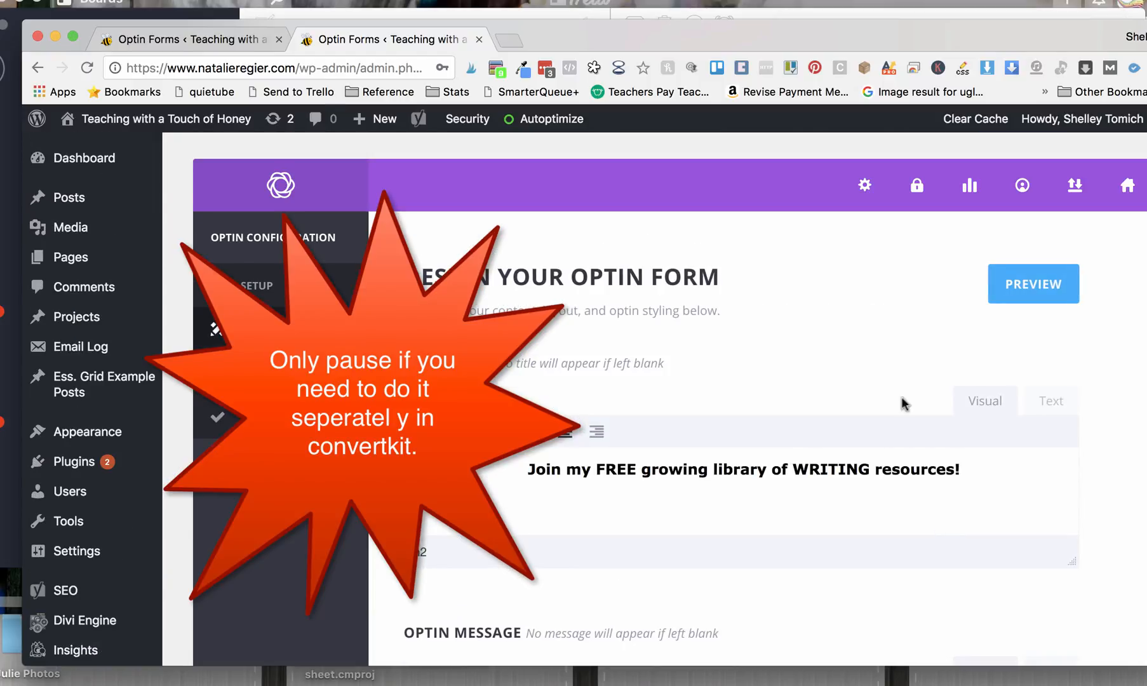
- Preview the copied optin popup, close the preview, and review the design options through Image Settings
scroll(881, 351, down, 10)
scroll(881, 343, up, 10)
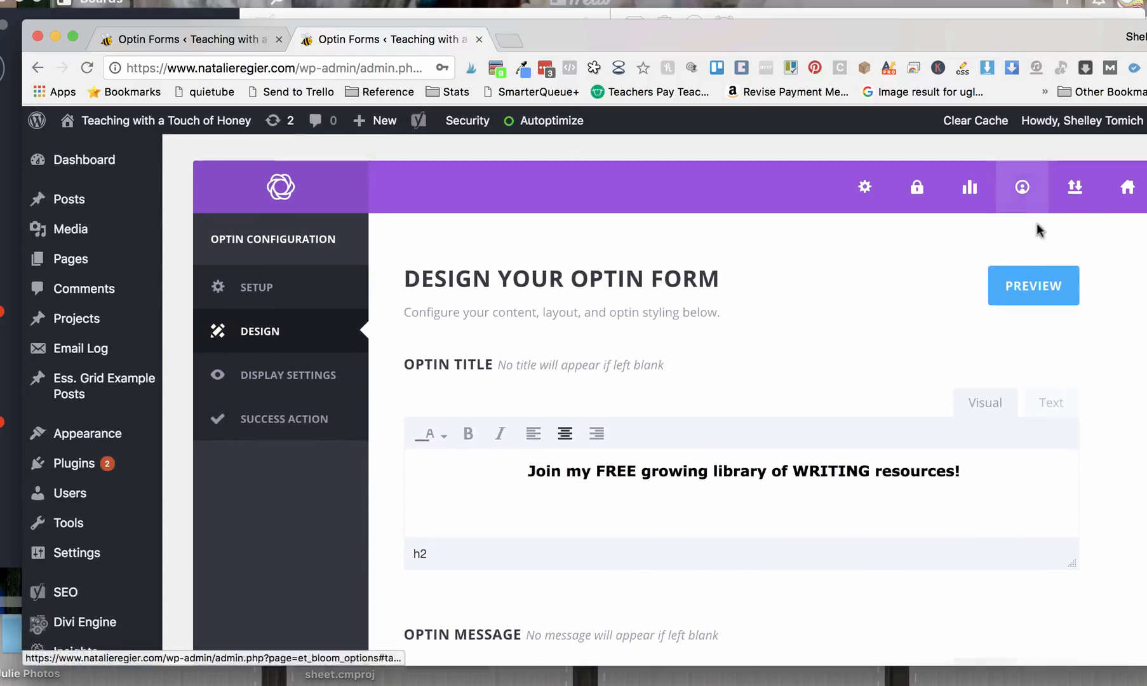
click(1051, 290)
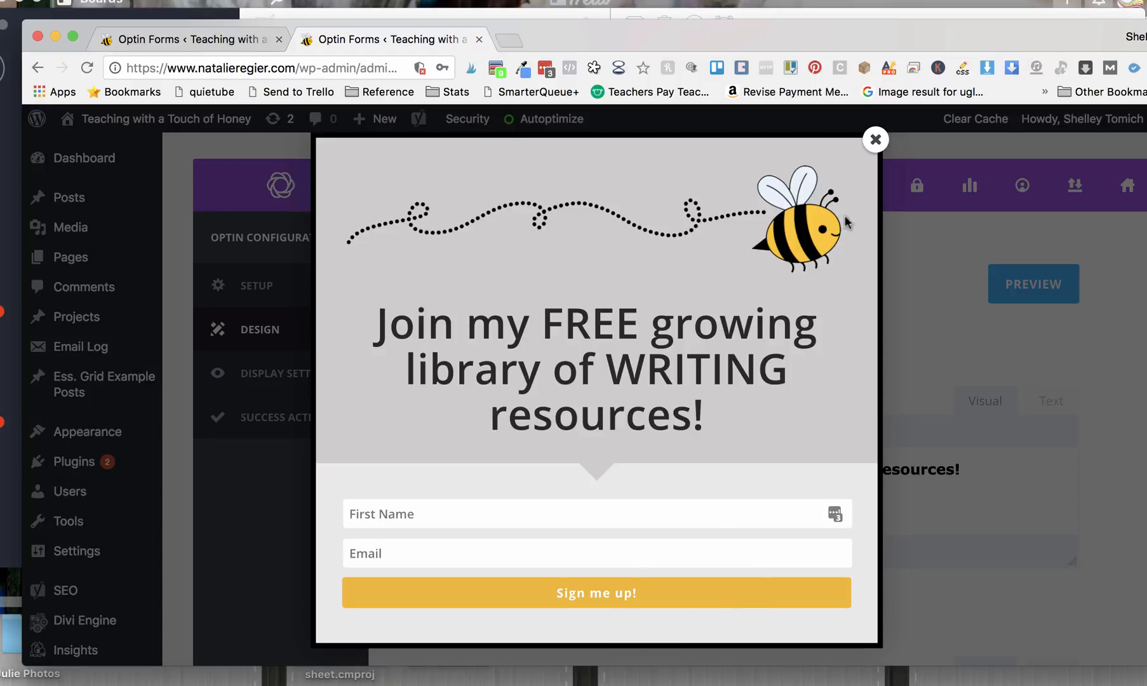
click(876, 140)
scroll(807, 229, down, 4)
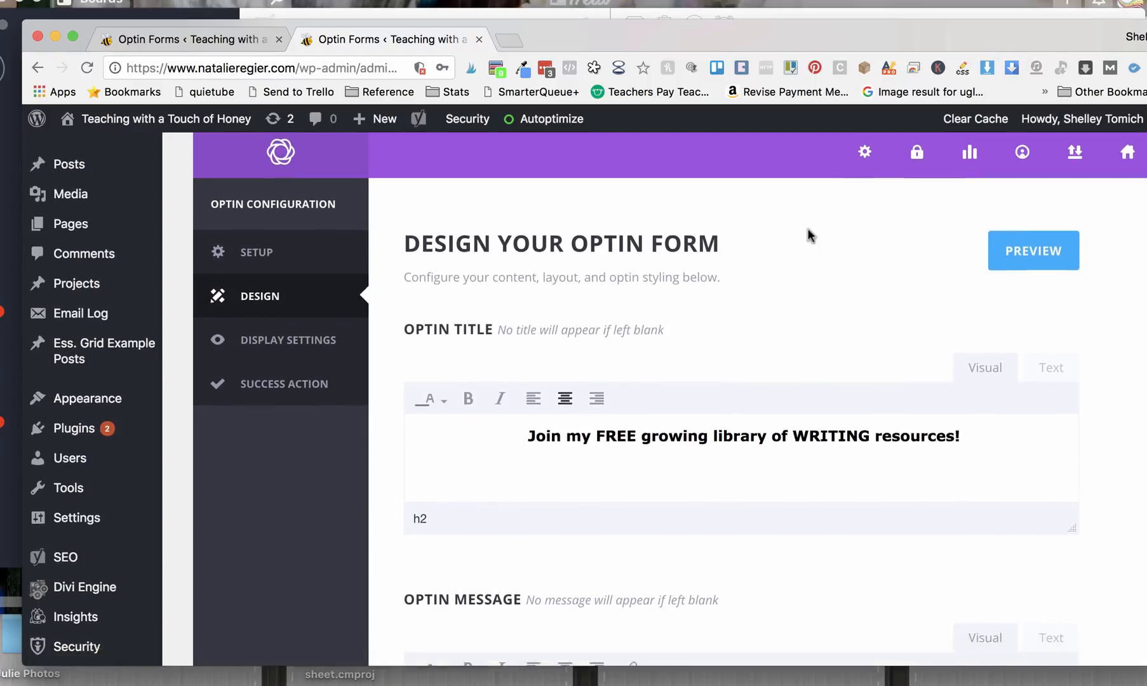
scroll(727, 360, down, 10)
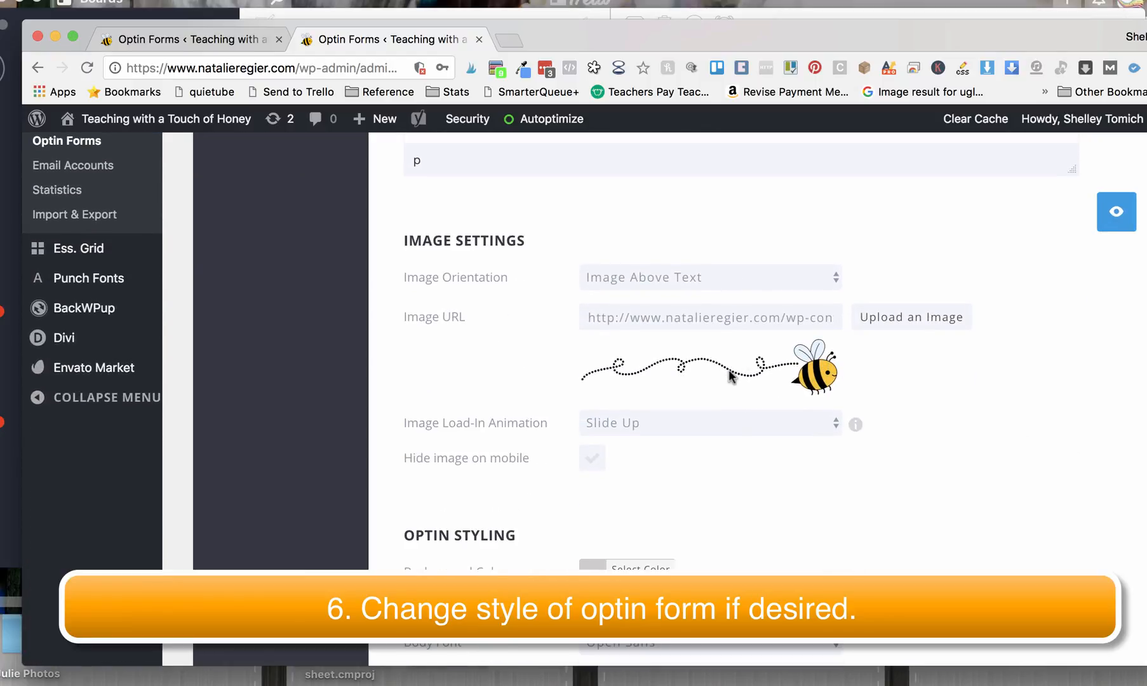
- Proceed from the design options to the copied optin's display settings
scroll(724, 369, down, 12)
scroll(725, 375, down, 20)
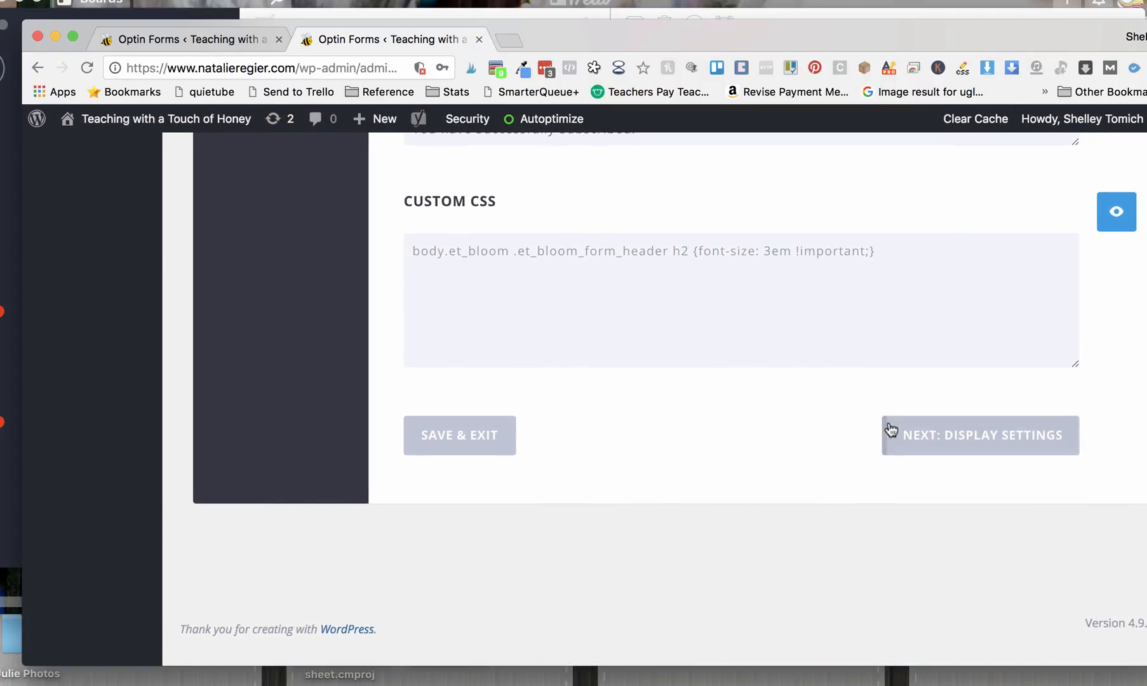
click(926, 445)
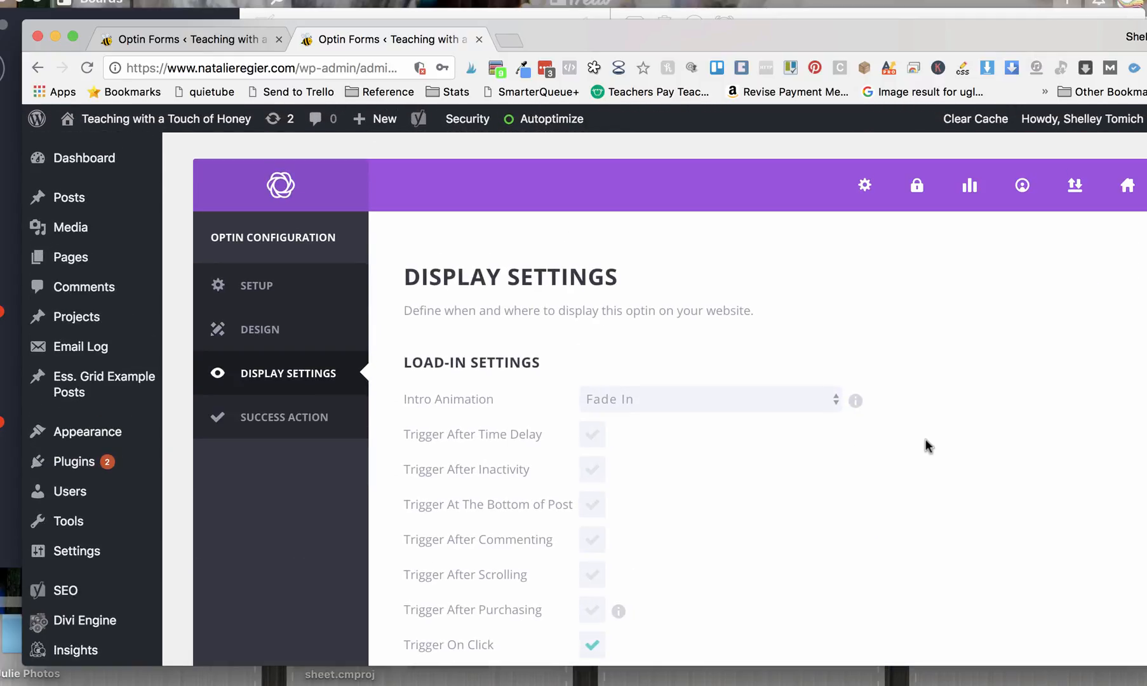
- Review the Intro Animation choices, keep Fade In, and check the Trigger On Click setting
scroll(711, 316, down, 3)
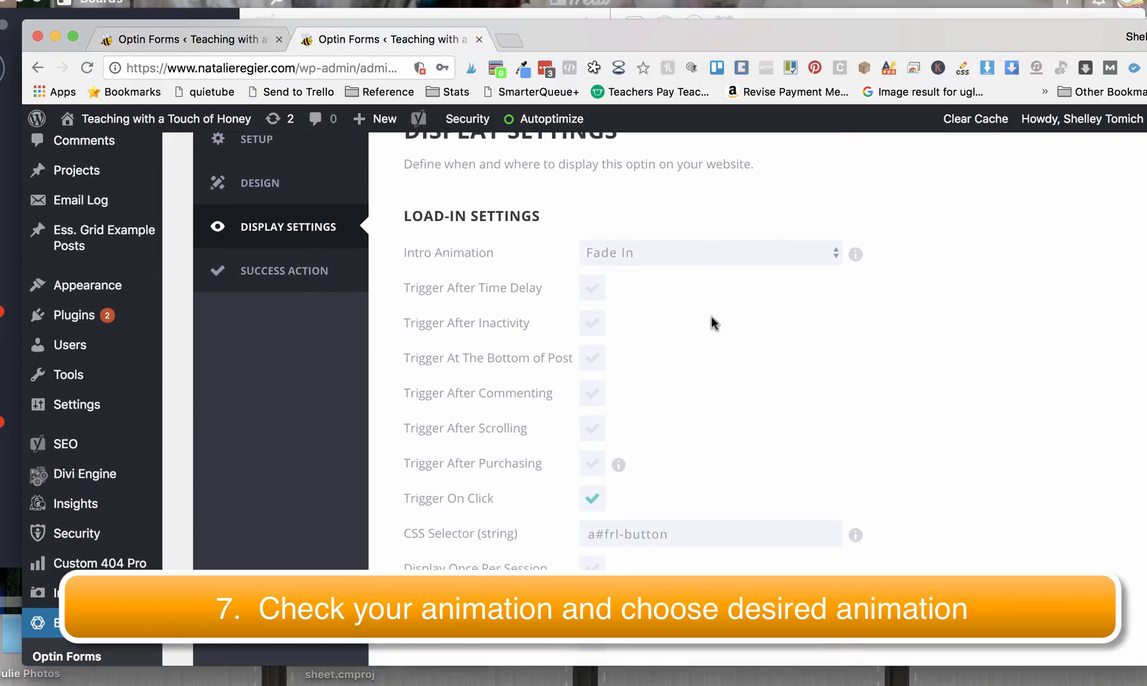
click(669, 251)
click(669, 251)
scroll(669, 252, down, 4)
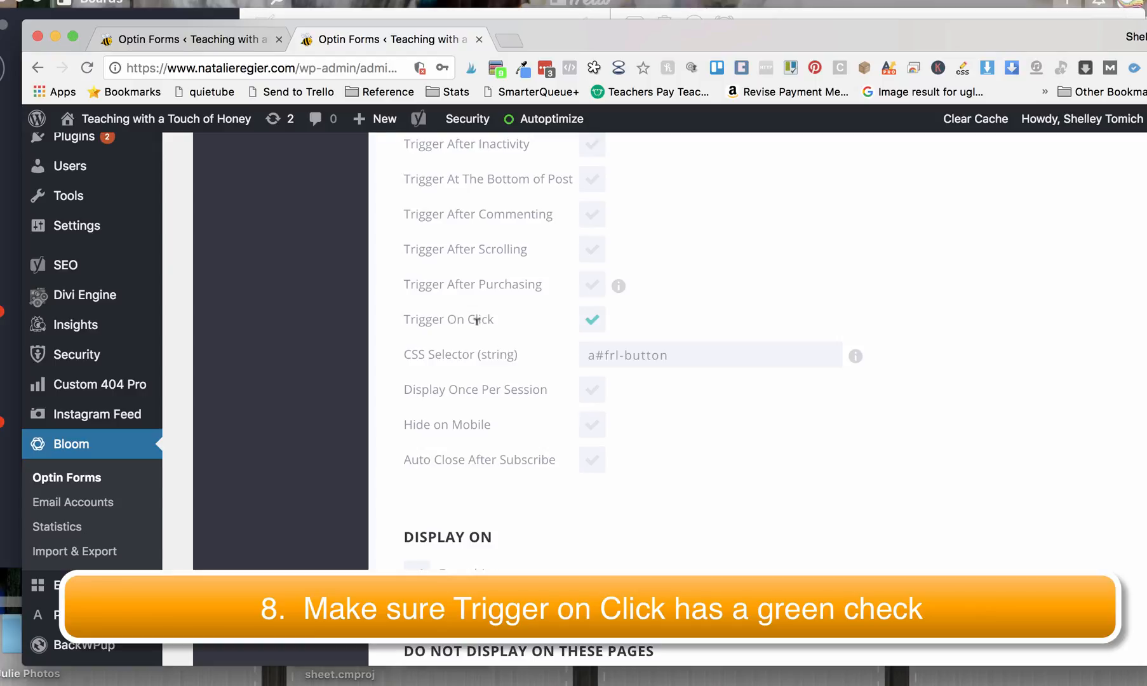
- Change the click trigger's CSS selector to a#frl-writingtext
click(607, 354)
drag(605, 355, 668, 351)
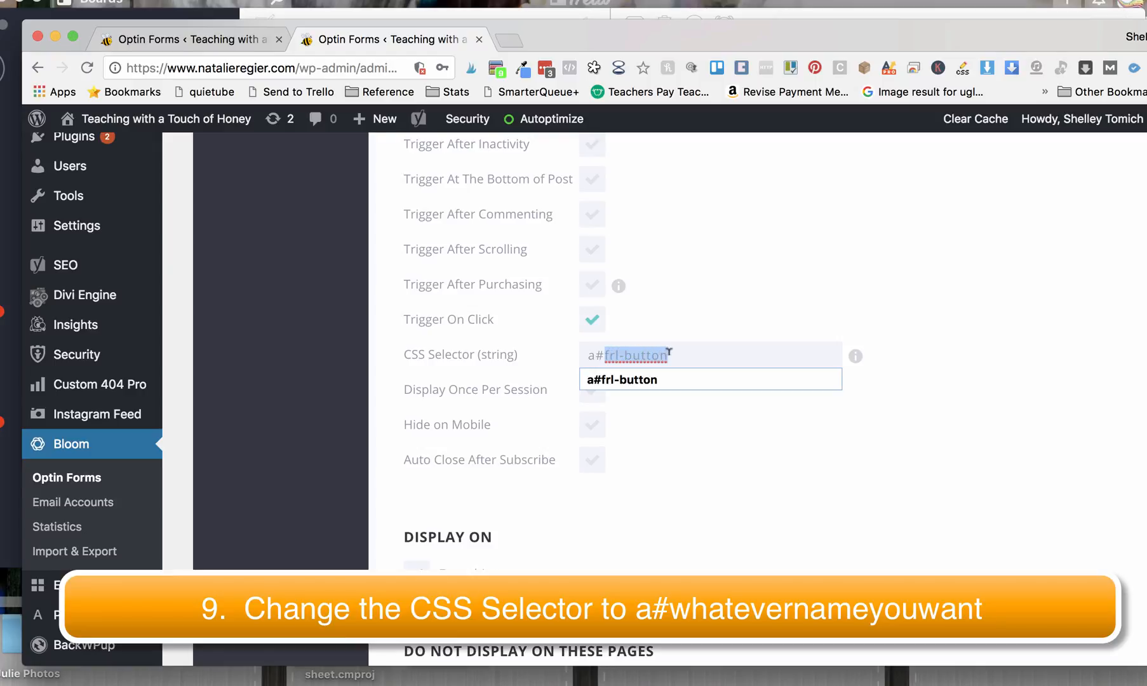
text(frl)
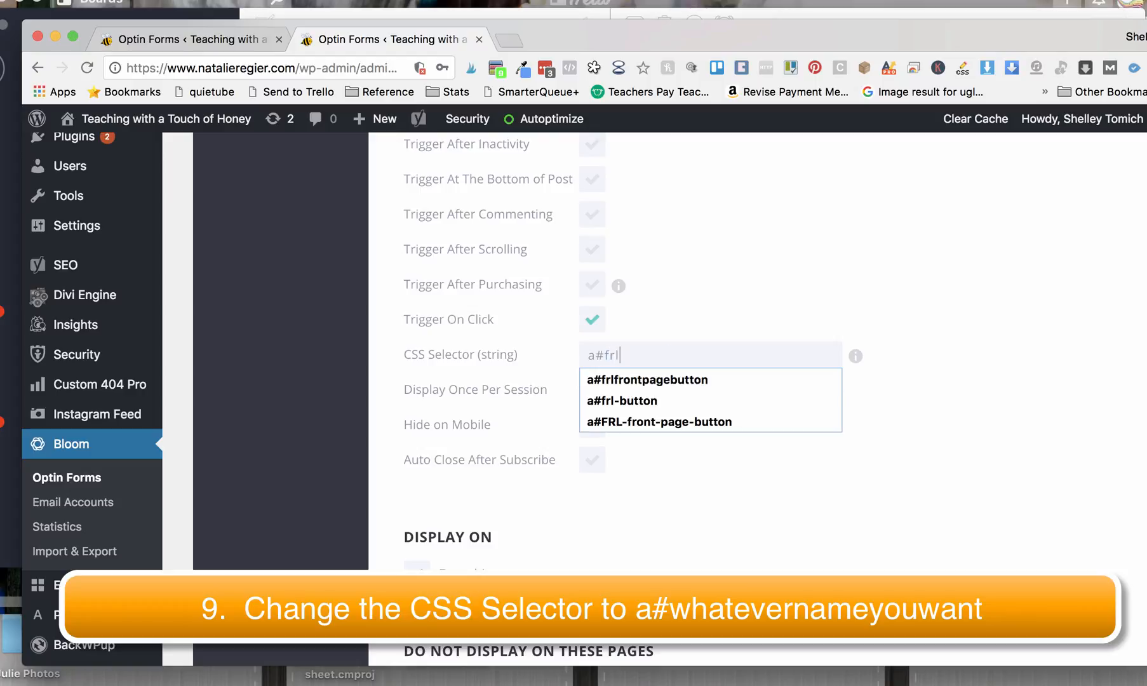
text(-)
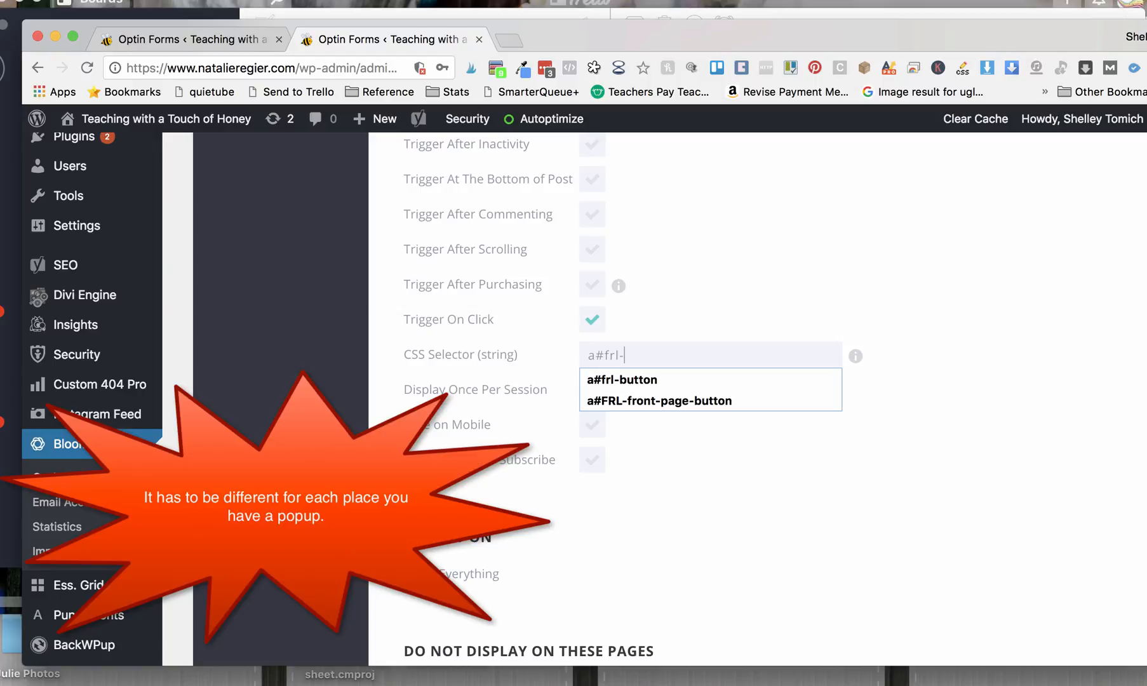
text(writingtext)
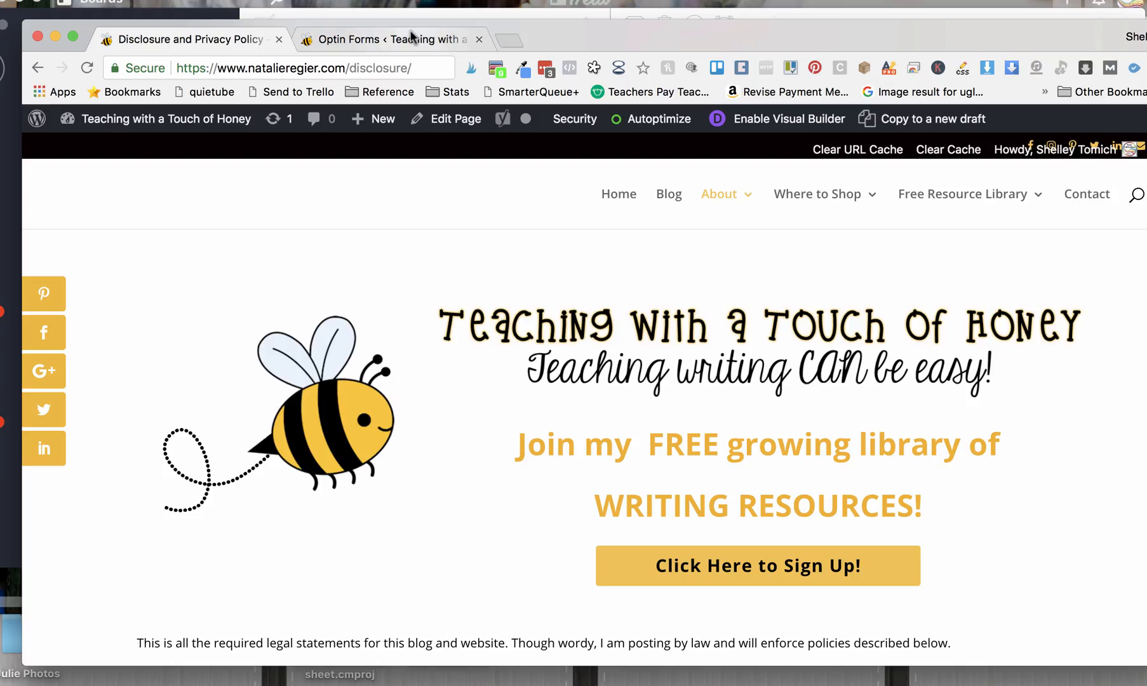
- Test the Click Here to Sign Up! button on the disclosure page and return to the optin's display settings
click(759, 572)
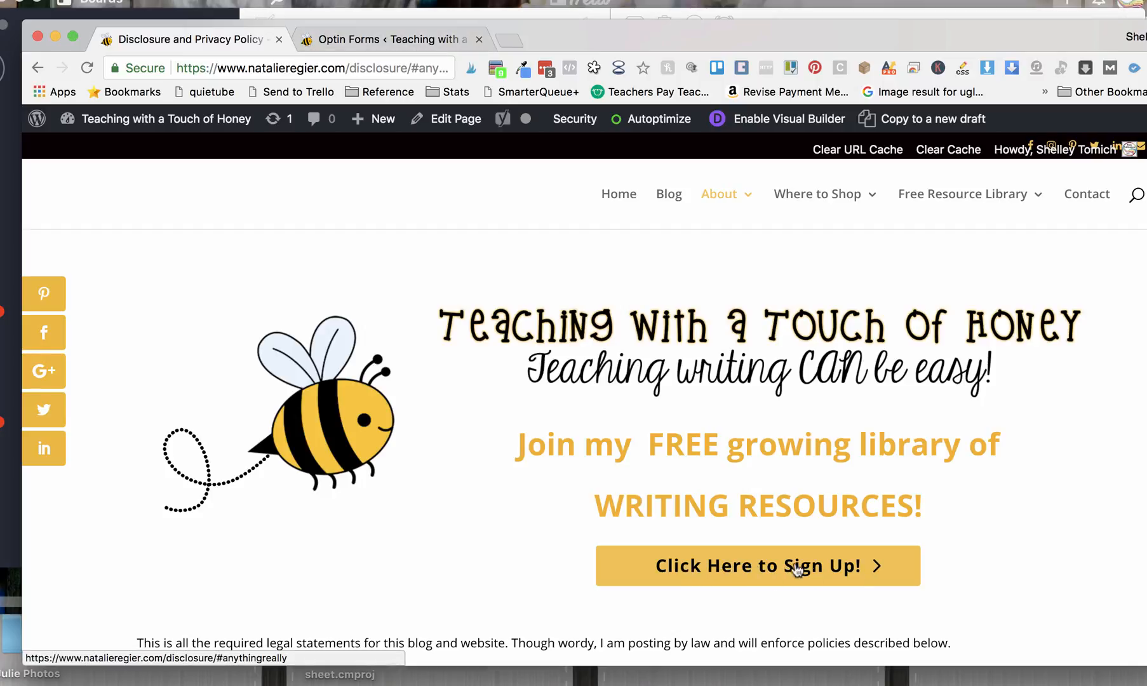
click(417, 40)
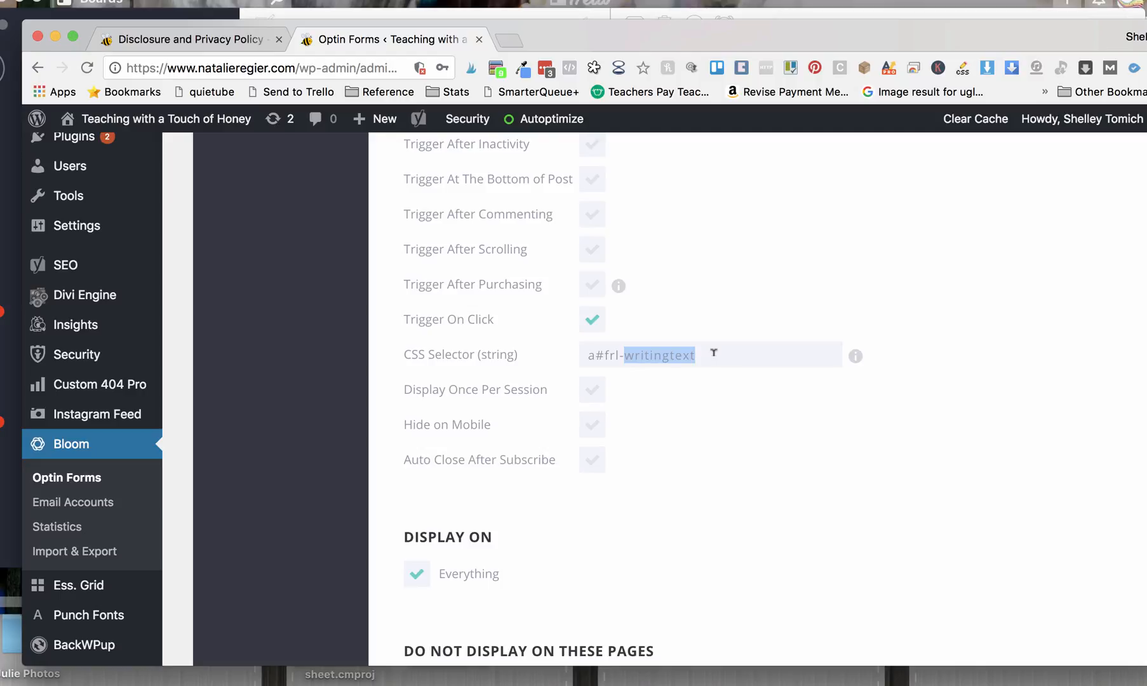
- Set the optin's CSS selector to a#frl-disclosure and select the whole string for copying
text(disclosure)
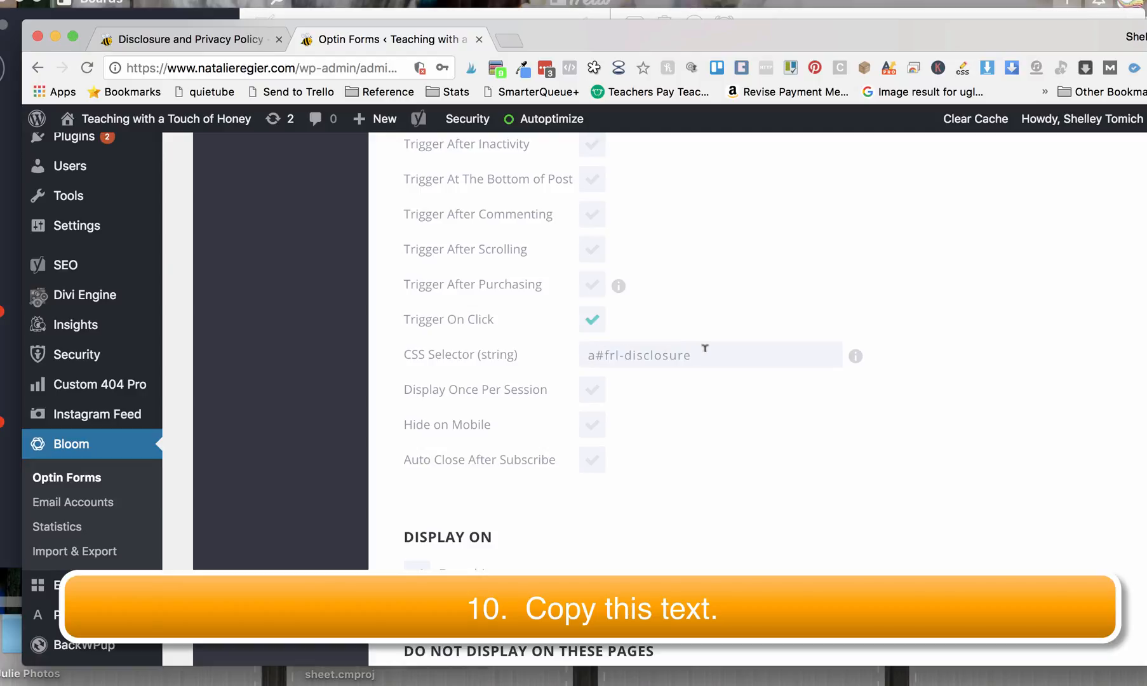
drag(693, 354, 584, 350)
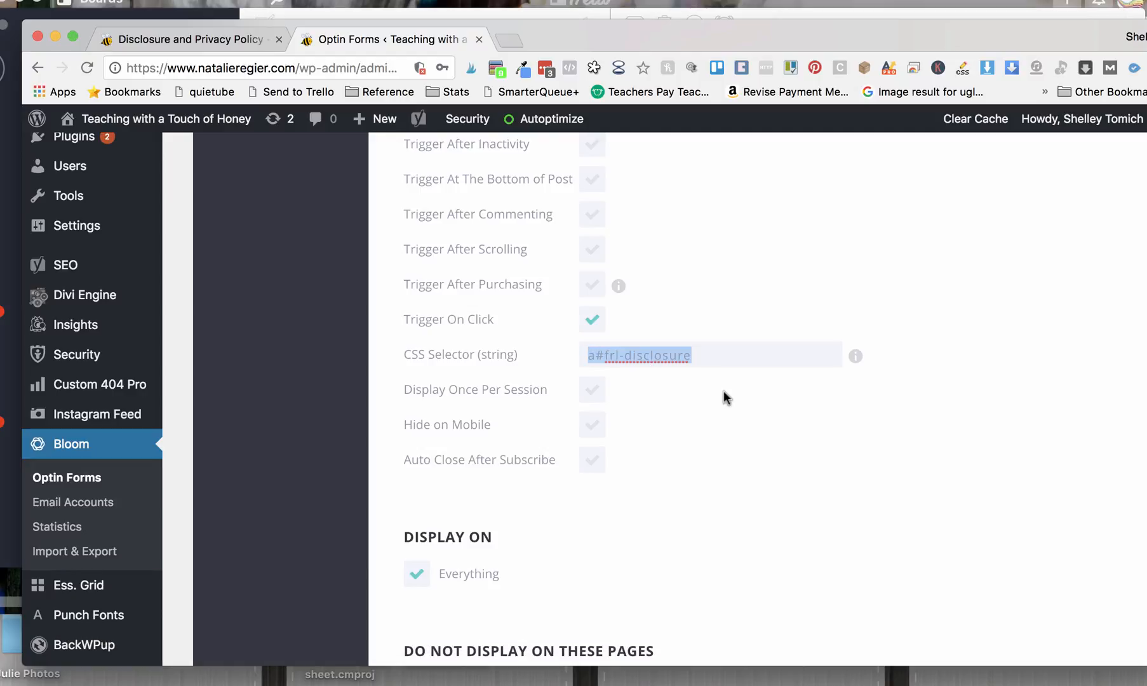
- Keep the optin displayed on Everything, then save and exit it from the success action settings
scroll(724, 391, down, 10)
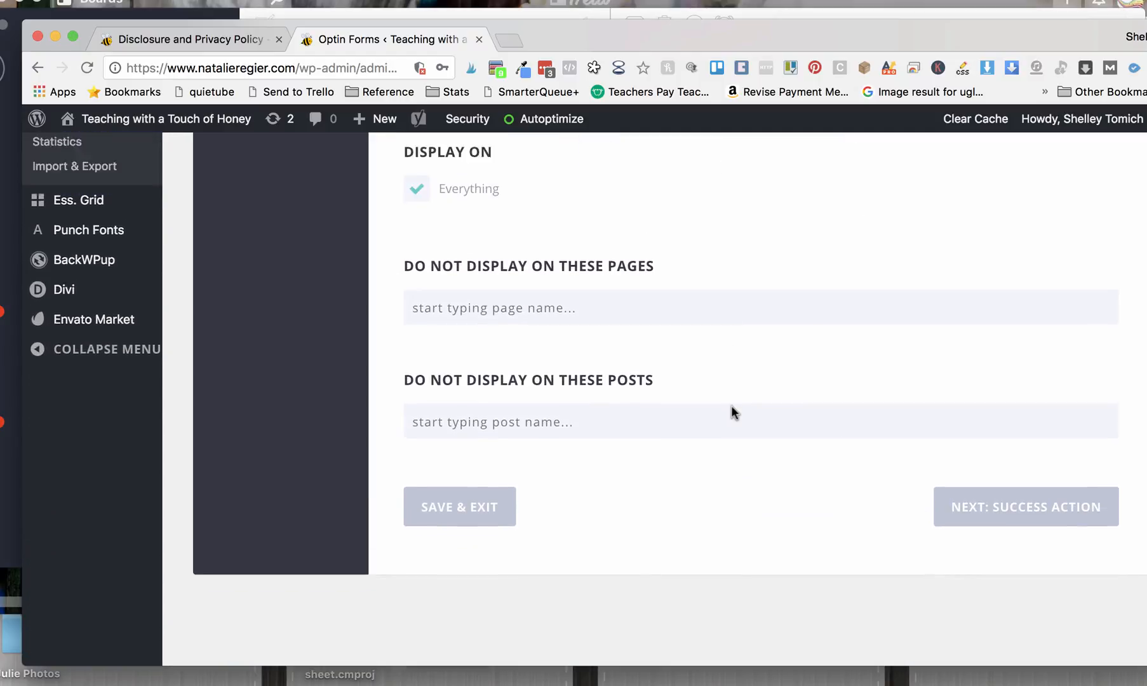
scroll(731, 406, up, 5)
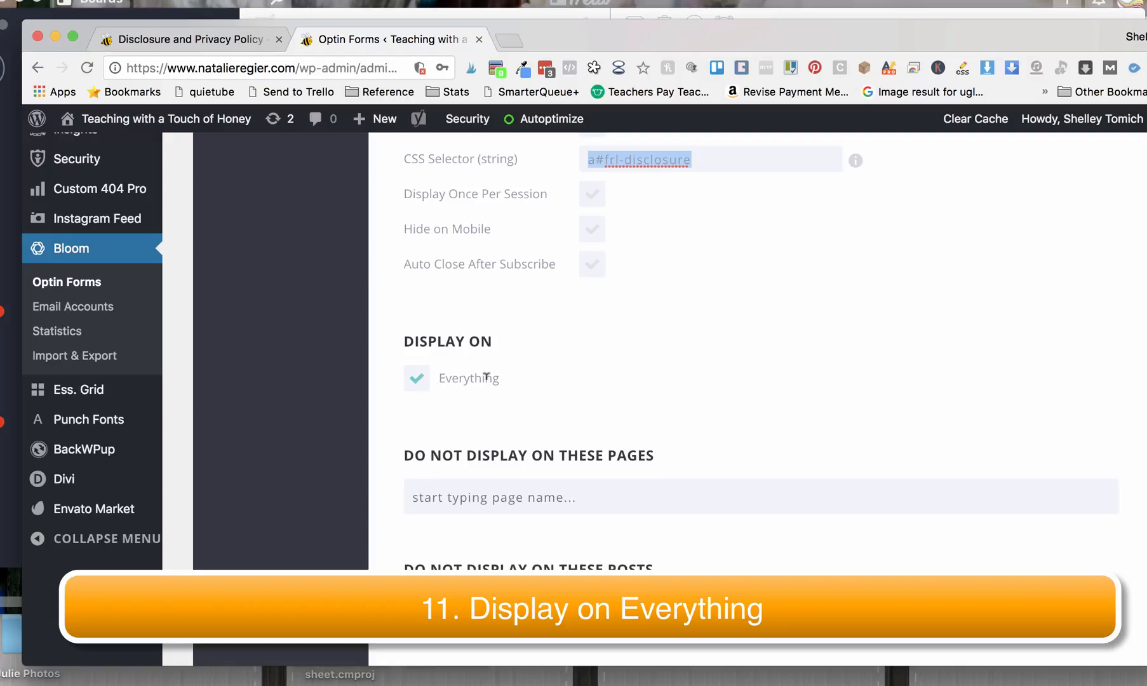
scroll(661, 351, up, 2)
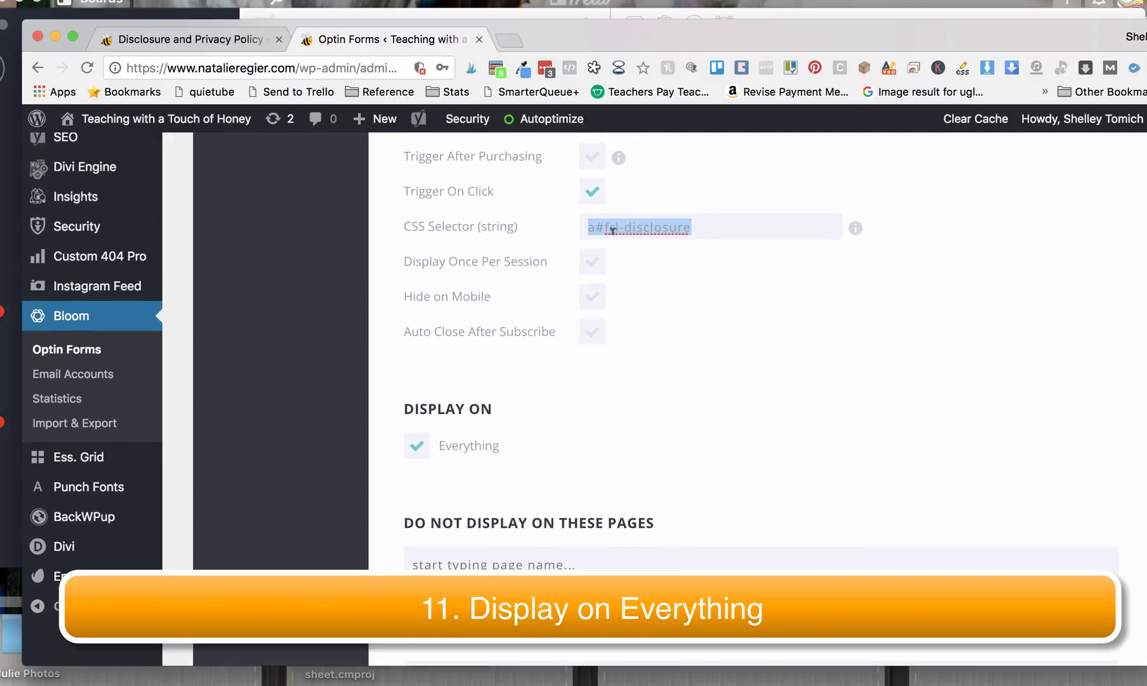
scroll(662, 235, down, 10)
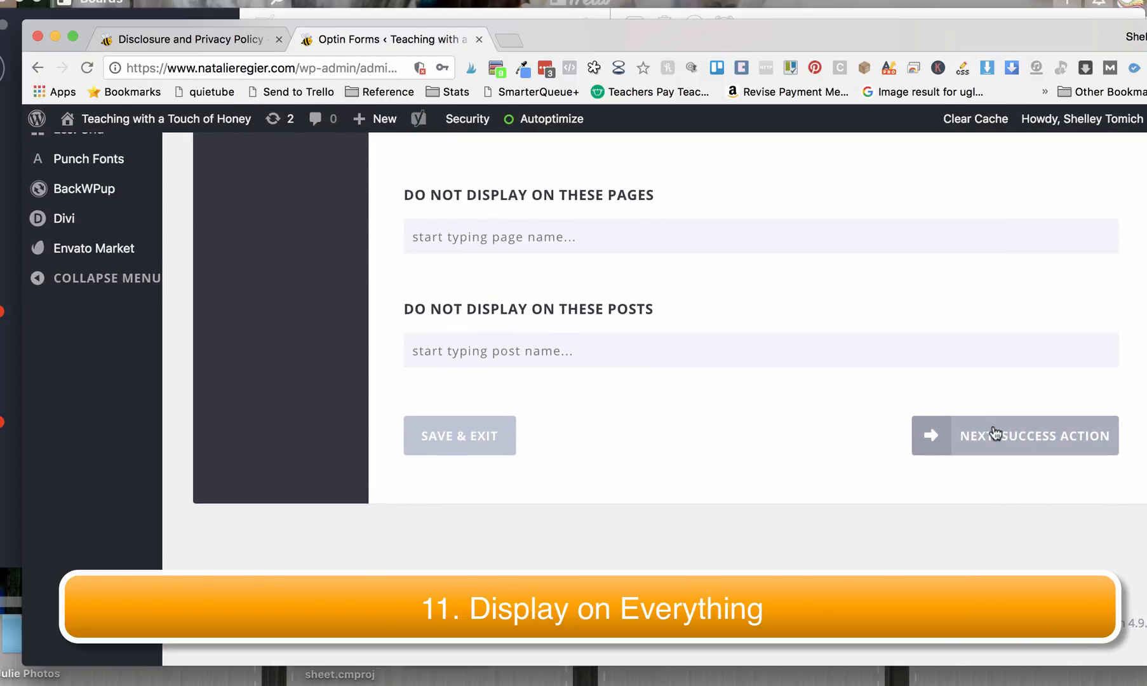
click(994, 435)
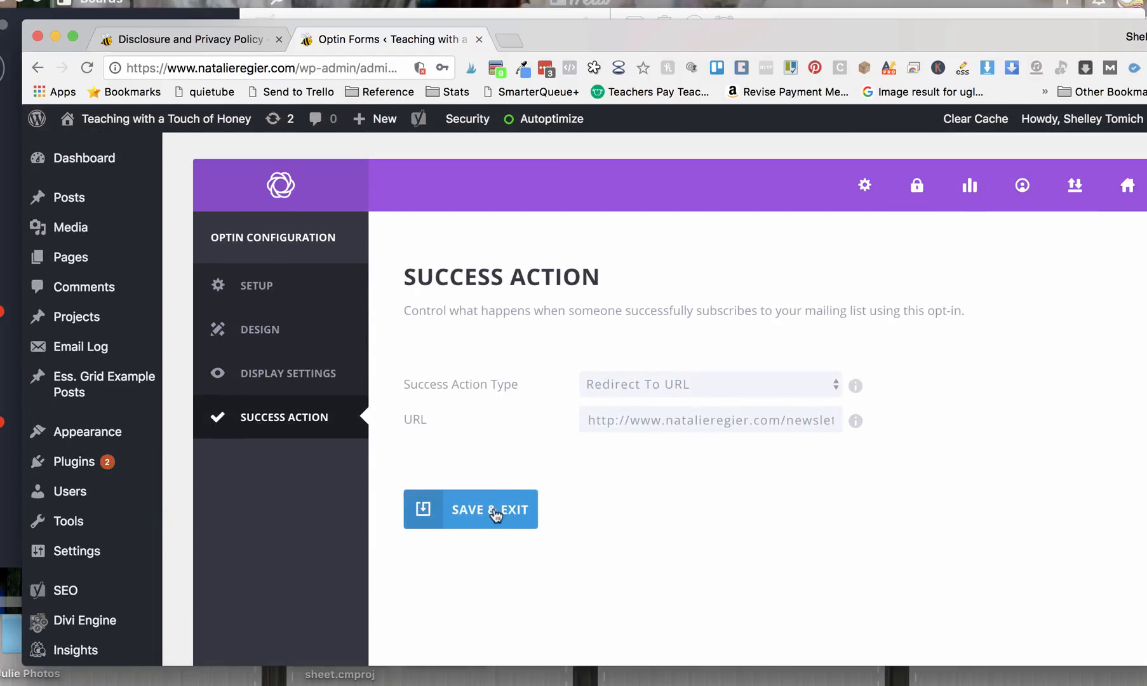
click(494, 515)
- Reopen the copied front page button optin, rename it FRL Disclosure Trigger, and save and exit
scroll(492, 507, down, 10)
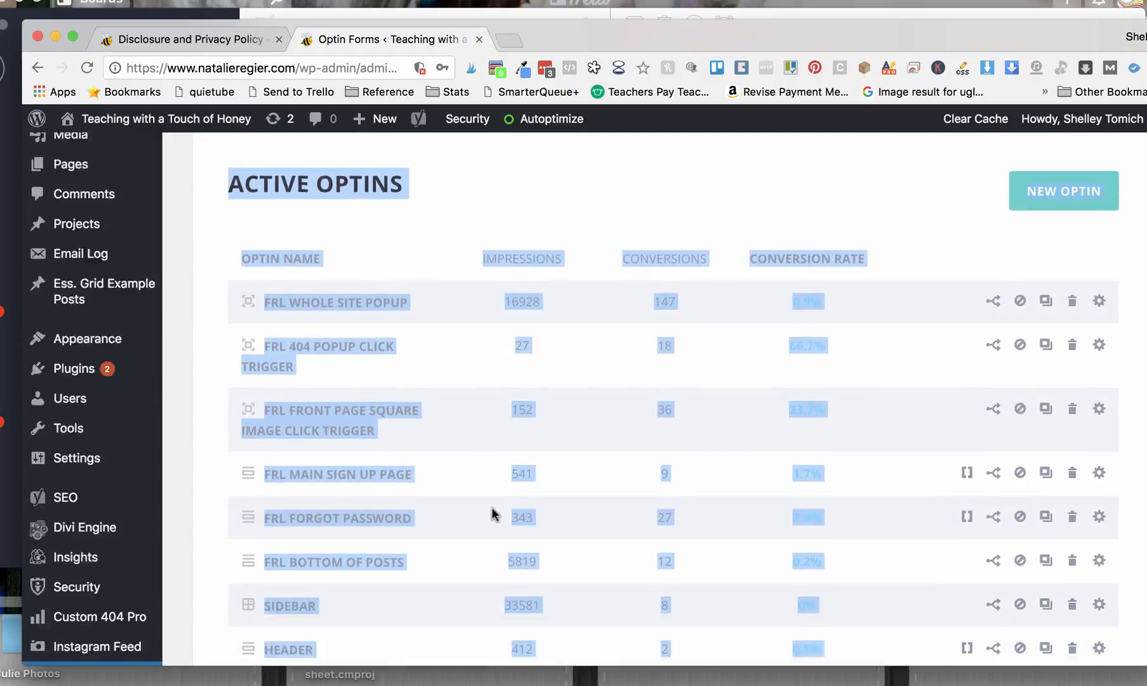
click(323, 317)
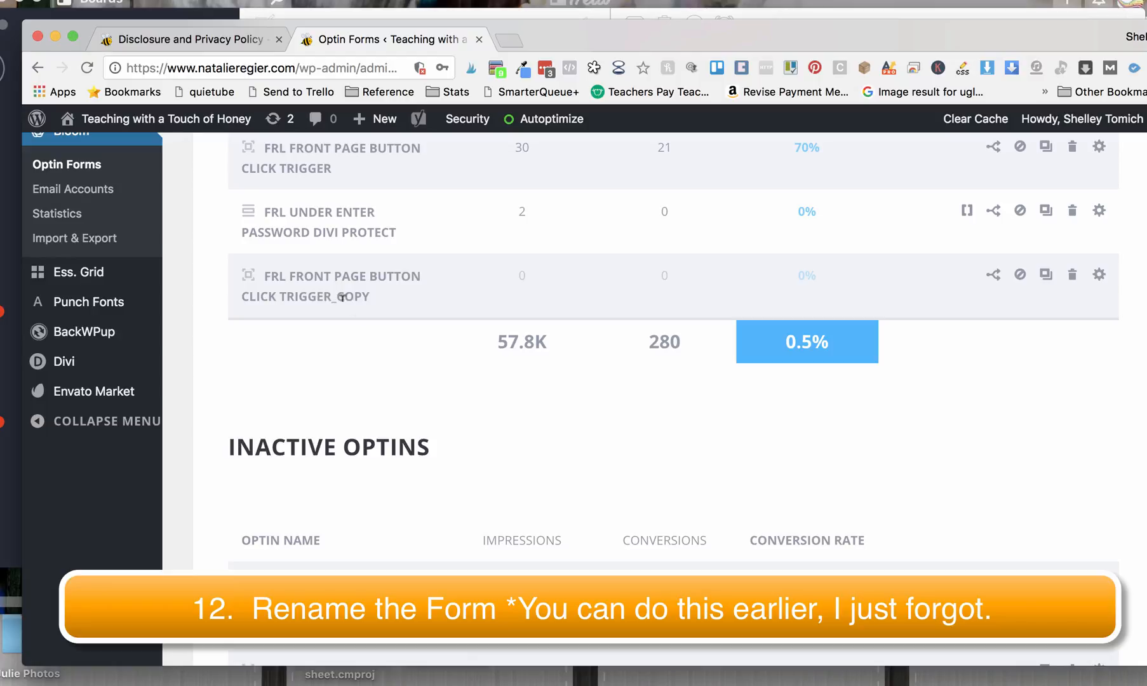
click(1099, 275)
scroll(659, 367, up, 8)
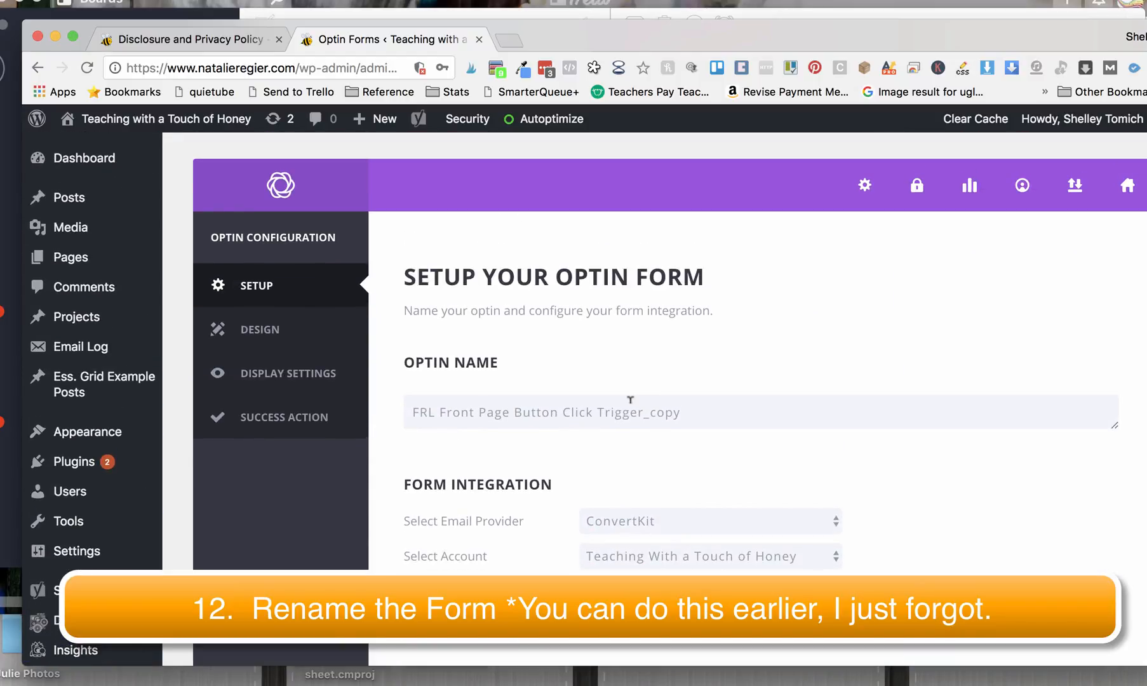
drag(449, 409, 757, 407)
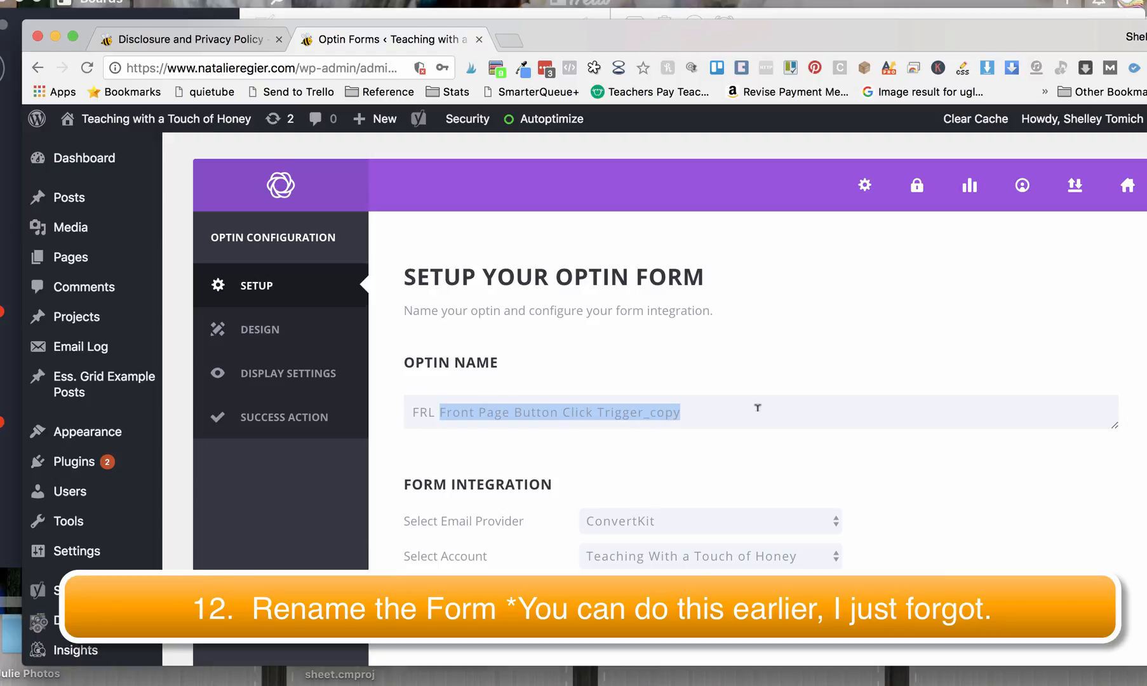
text(Disclosure )
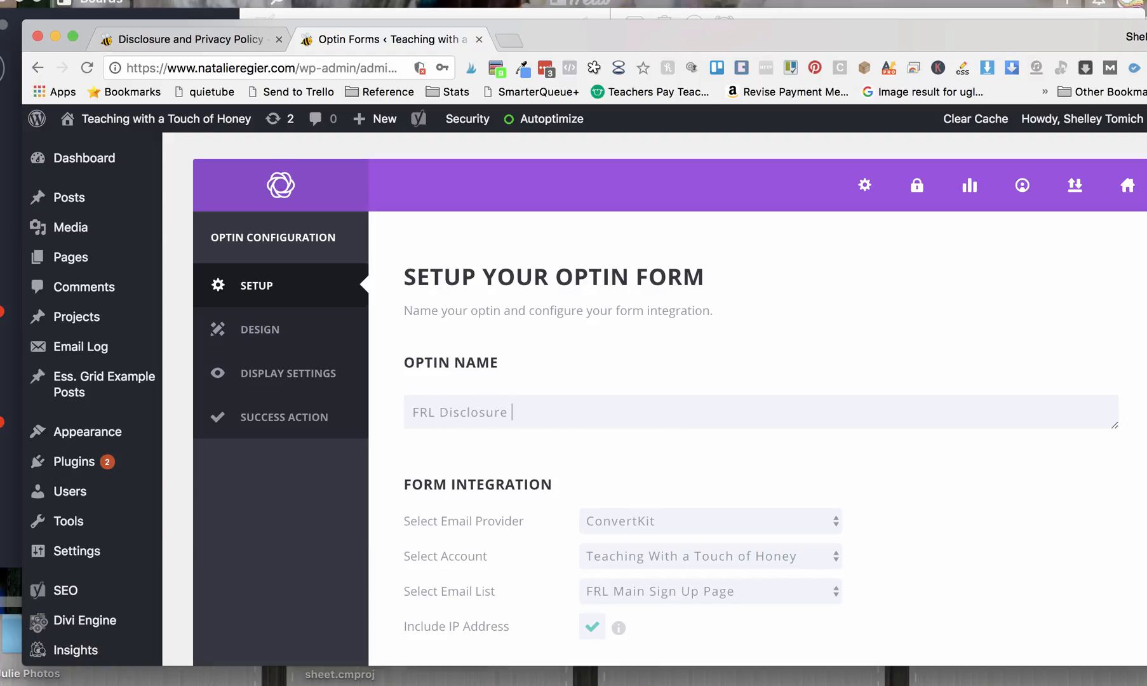
text(Trigger)
scroll(819, 379, down, 5)
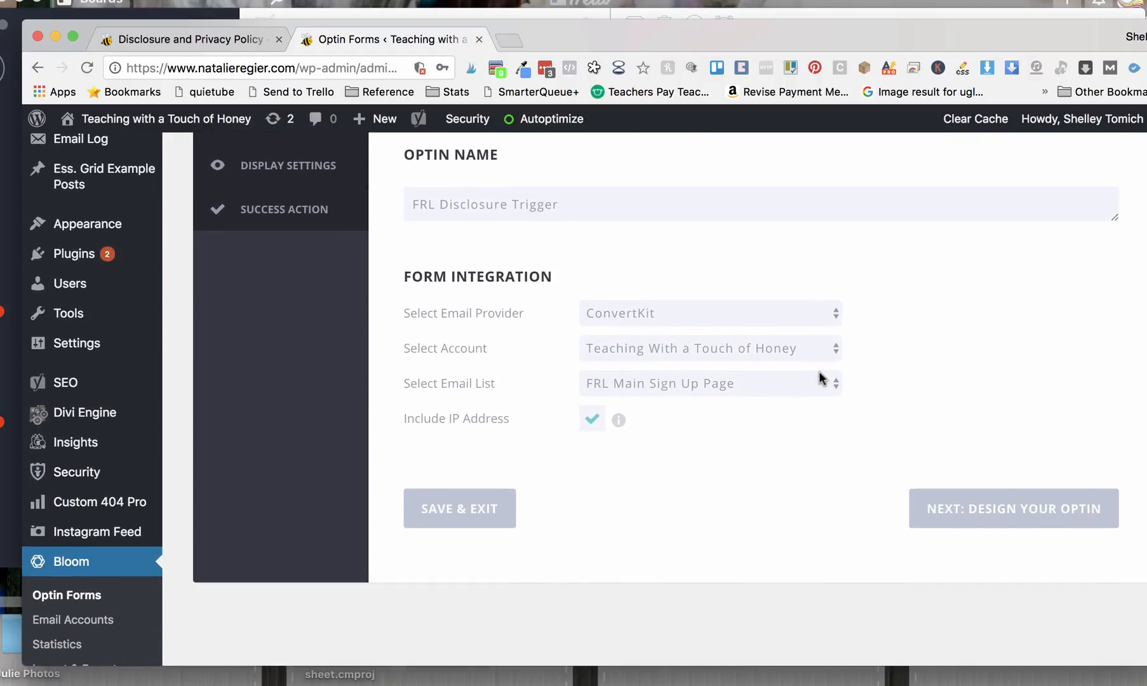
scroll(819, 378, down, 1)
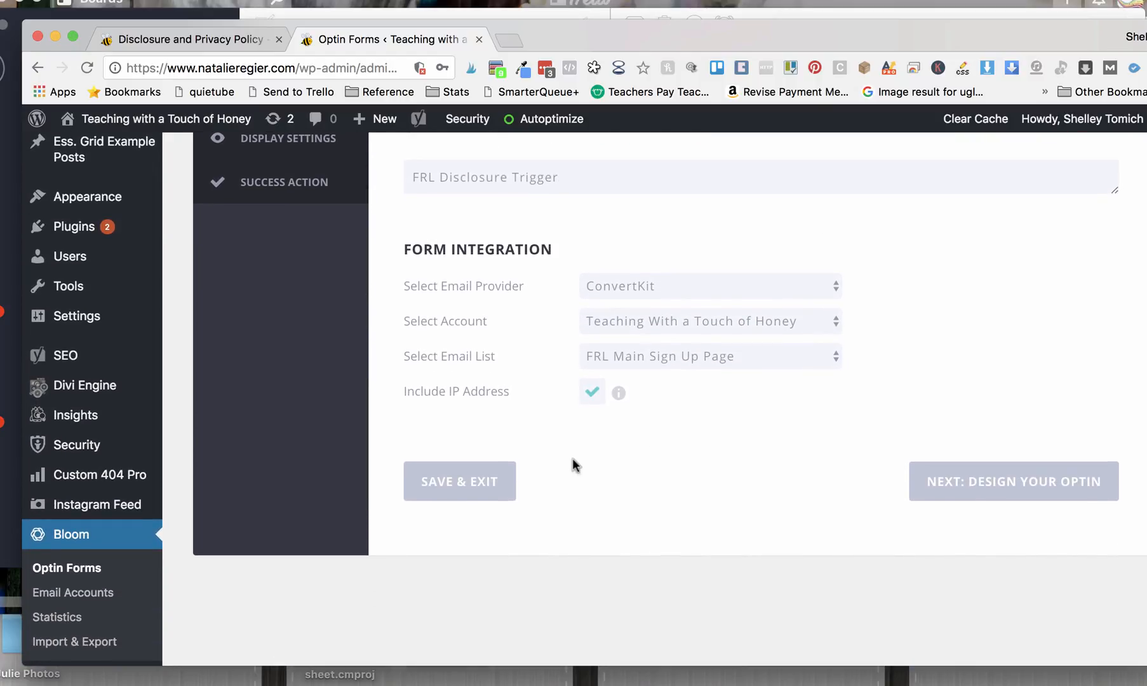
click(441, 486)
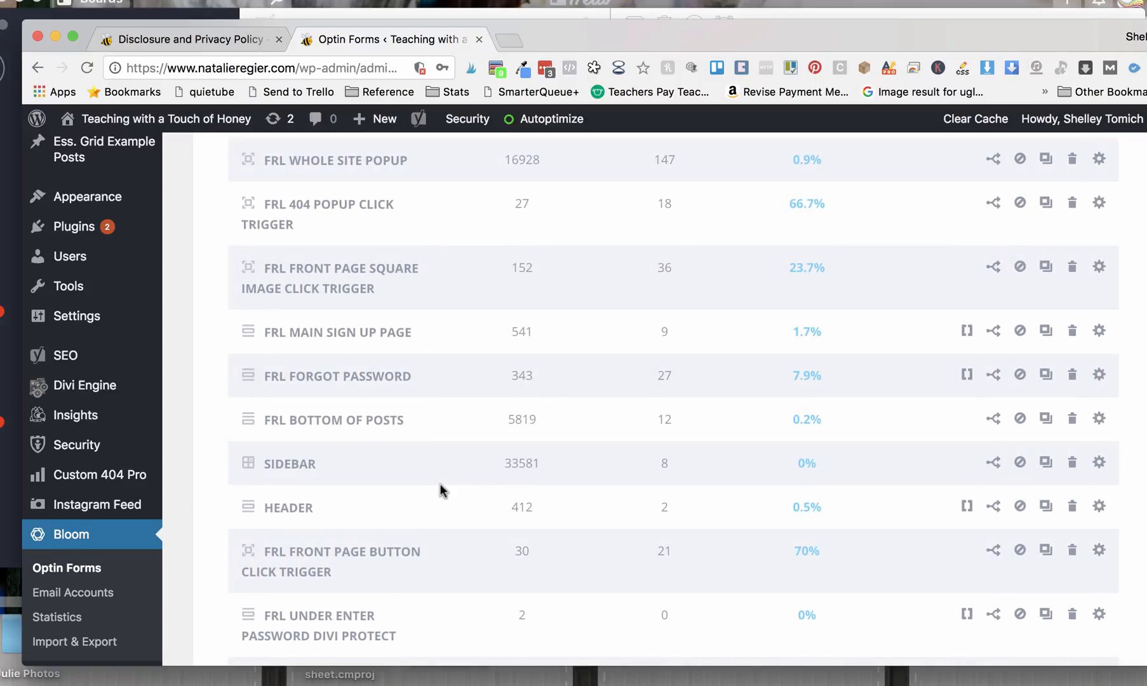
scroll(443, 490, down, 5)
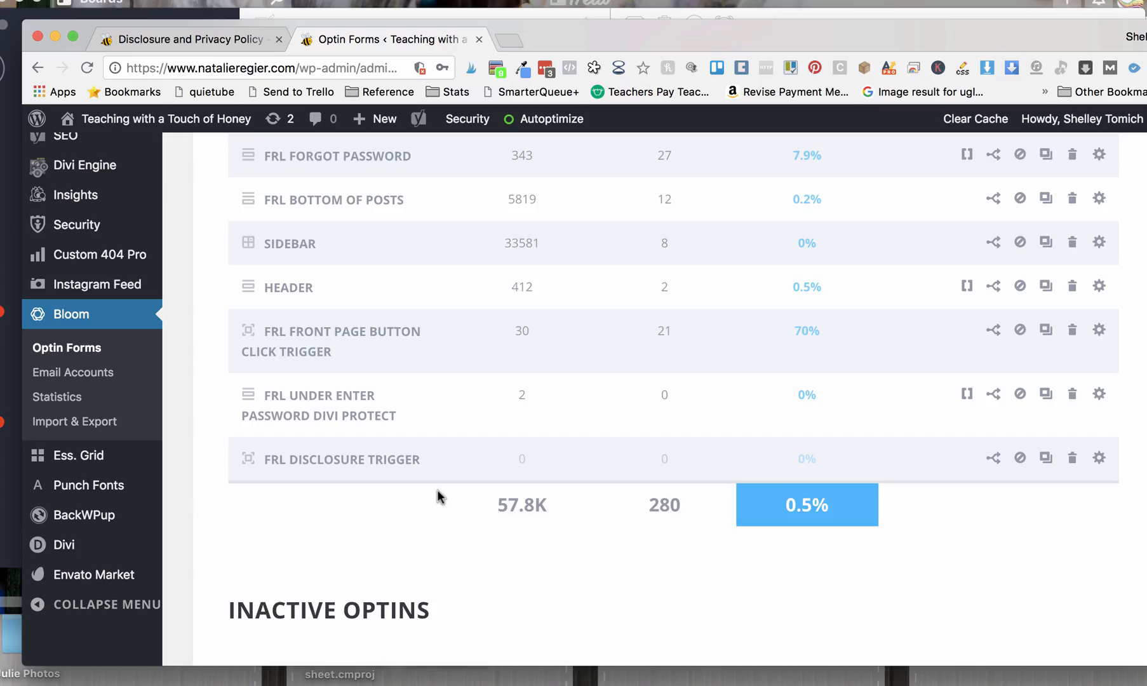
- Open the Disclosure and Privacy Policy page for editing and bring up its Button module settings
click(191, 39)
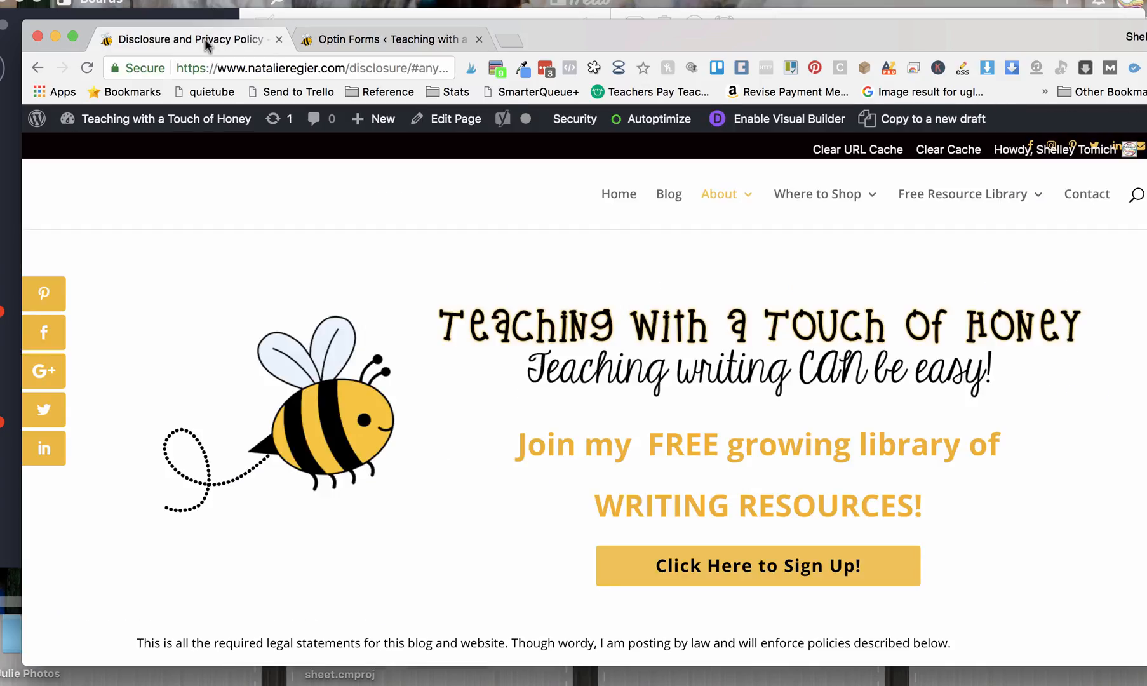
click(469, 119)
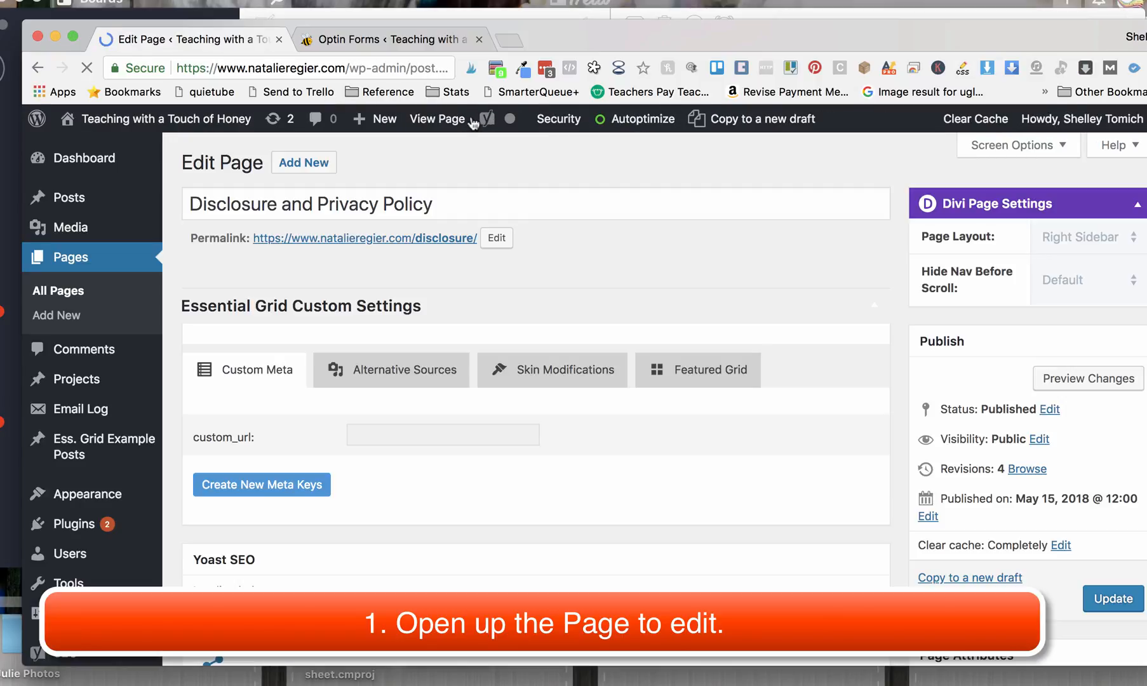
scroll(677, 356, down, 20)
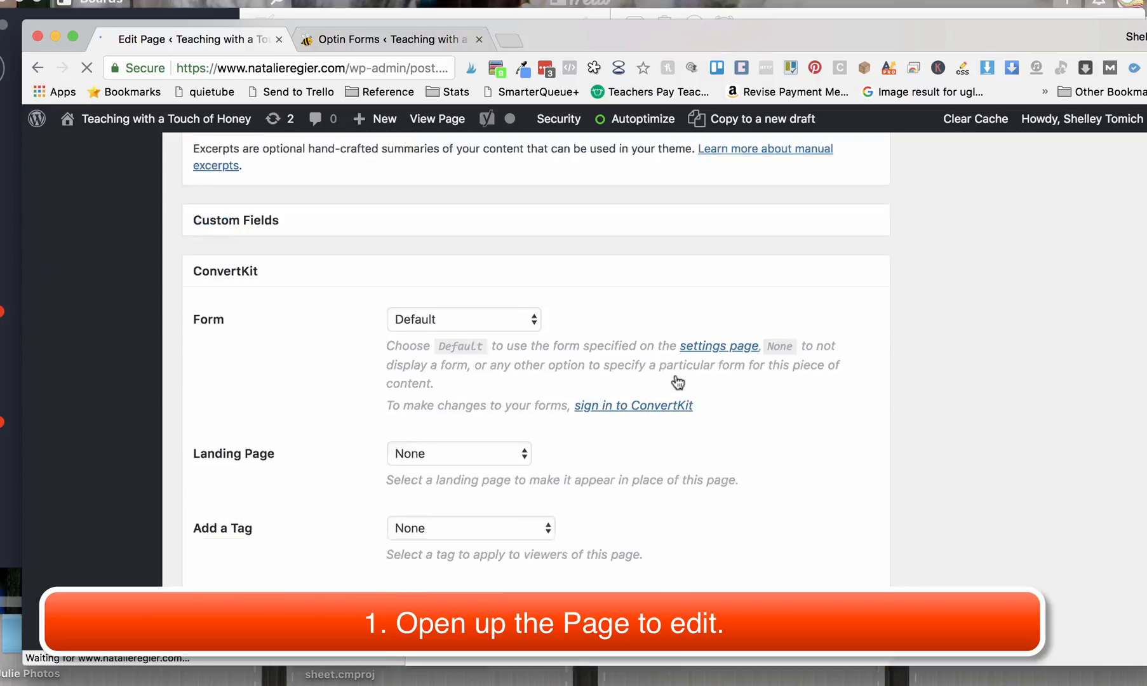
scroll(678, 381, down, 5)
scroll(678, 382, up, 20)
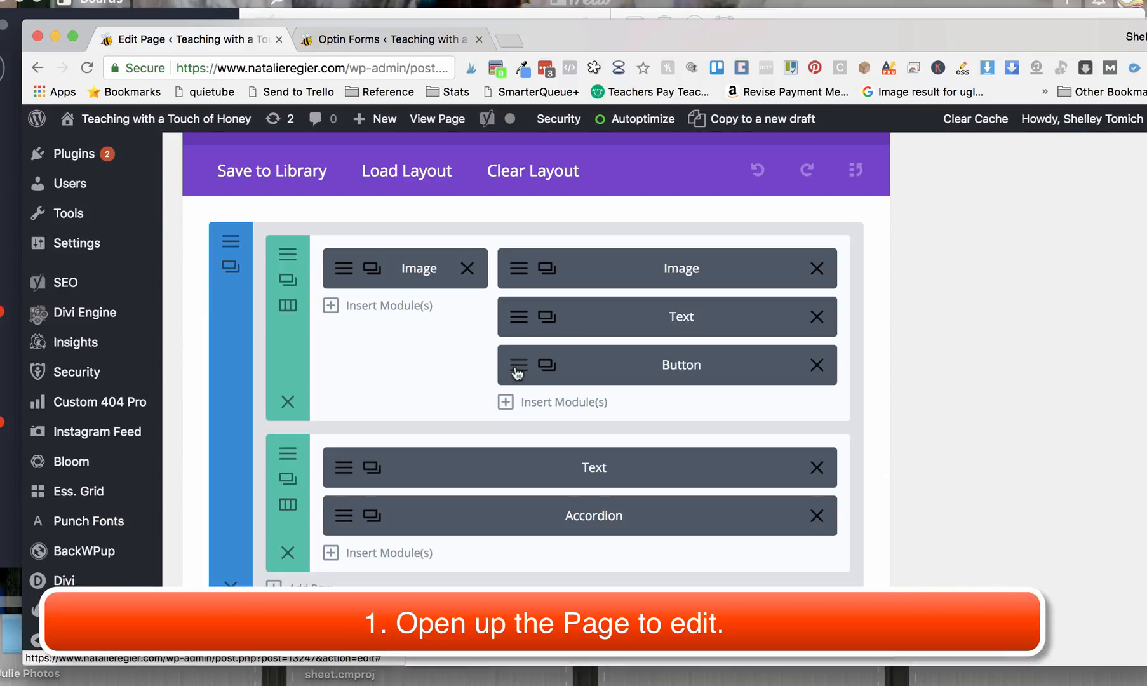
click(515, 368)
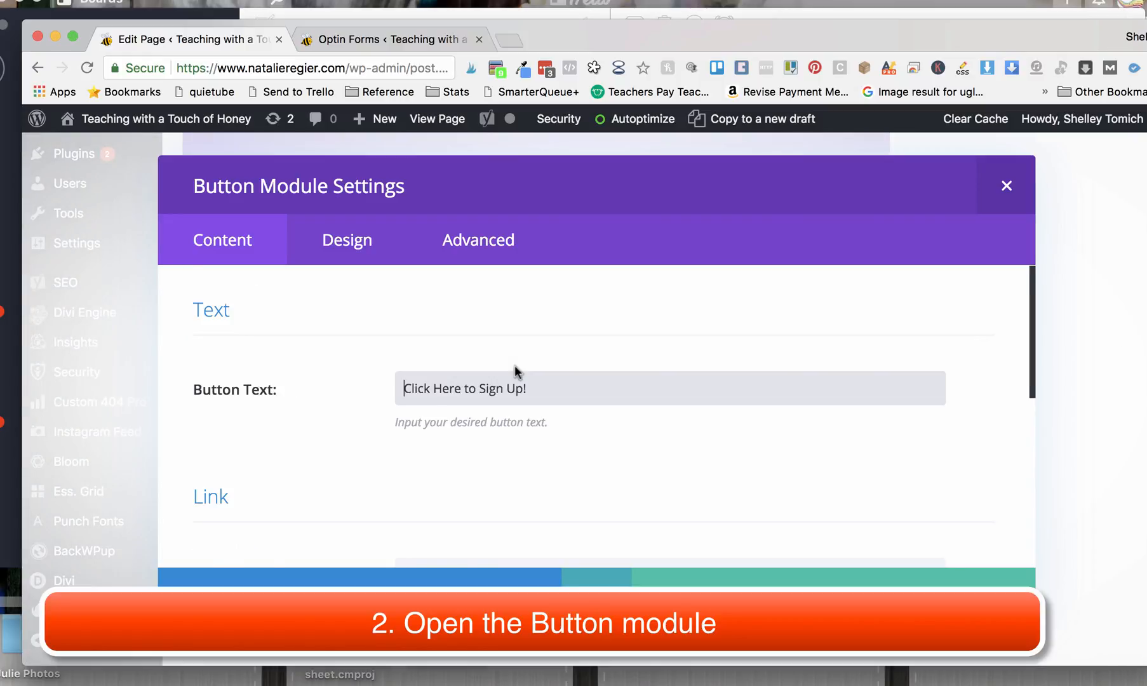
- Replace the sign-up button's URL with the copied optin selector, edited to read #frldisclosure
scroll(515, 370, down, 2)
double_click(412, 386)
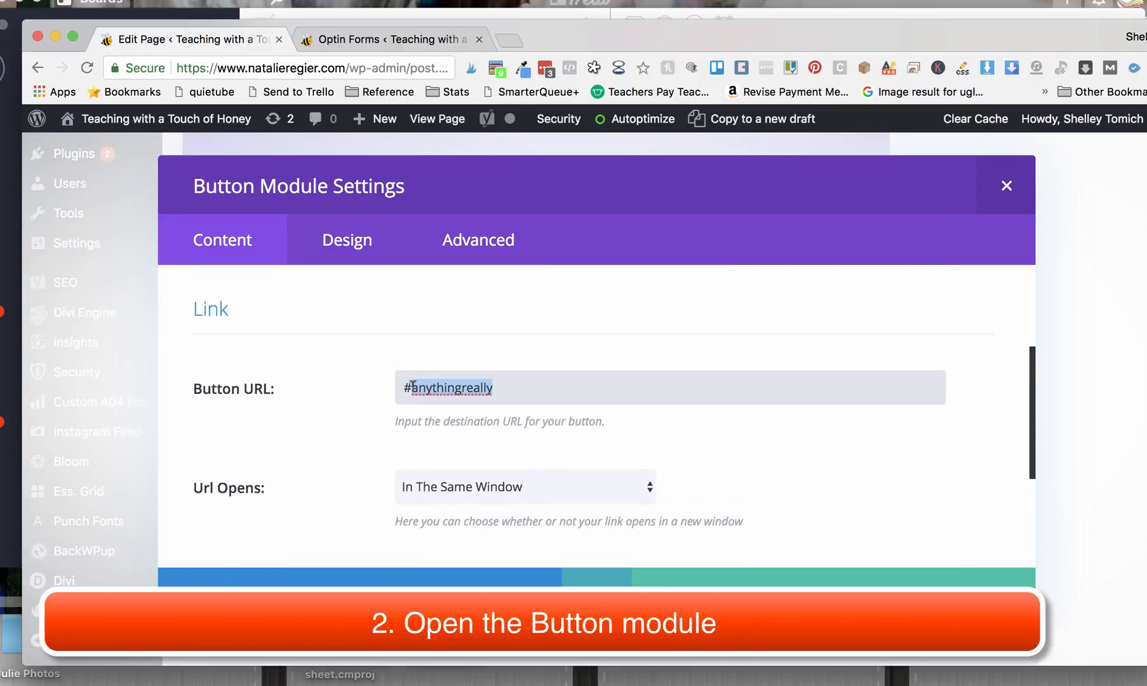
triple_click(413, 386)
key(BackSpace)
text(#)
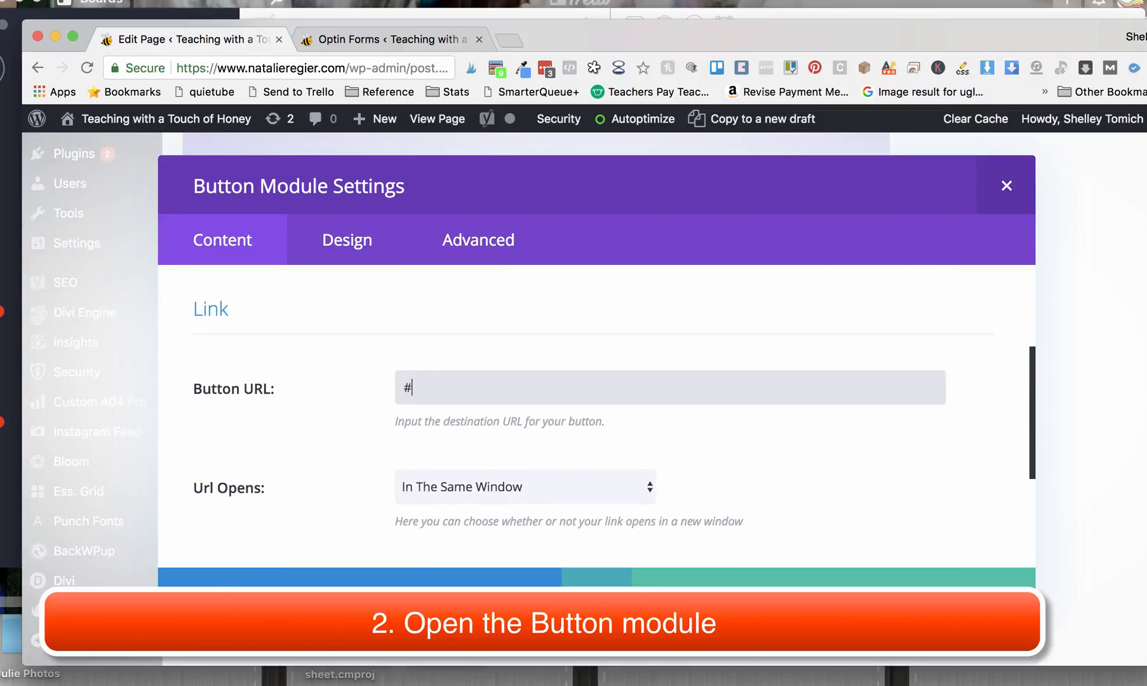
text(frl-disclosure)
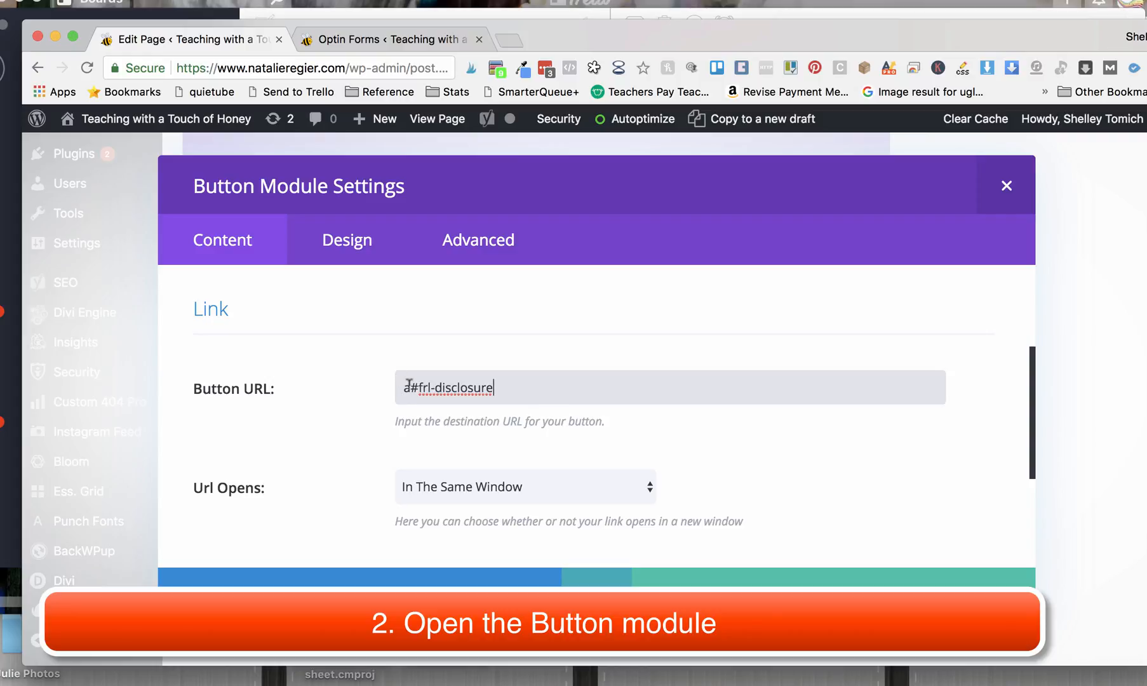
click(430, 387)
key(BackSpace)
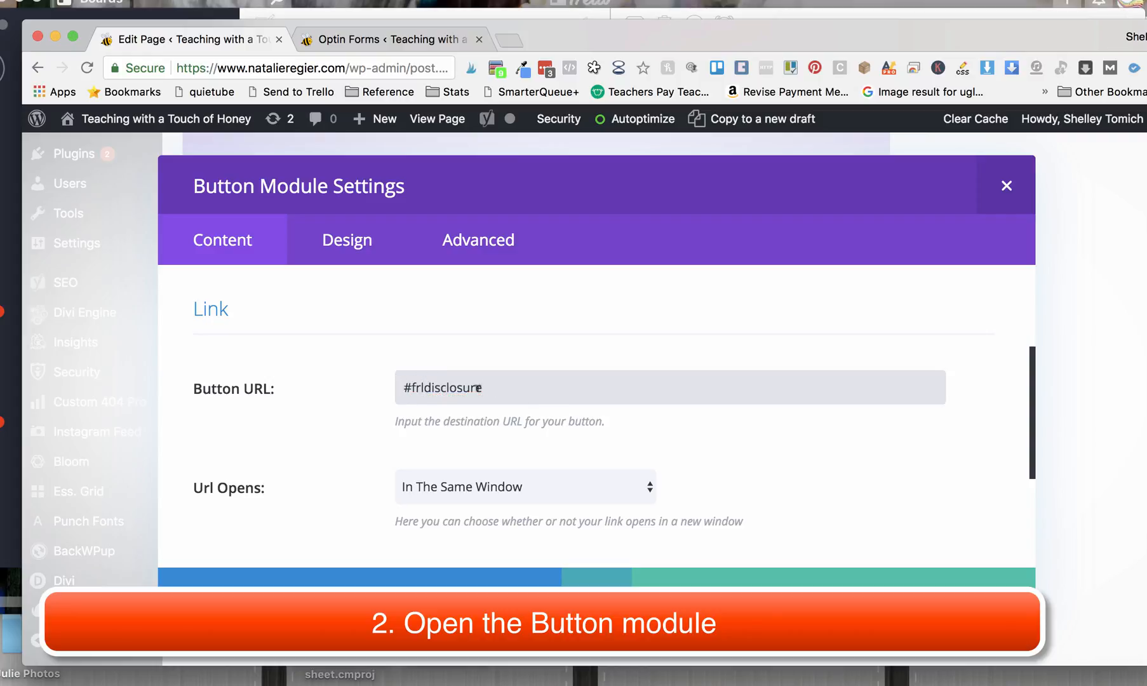
- Enter the copied optin selector as the sign-up button's CSS ID, without the a# prefix, so it reads frl-disclosure
click(518, 379)
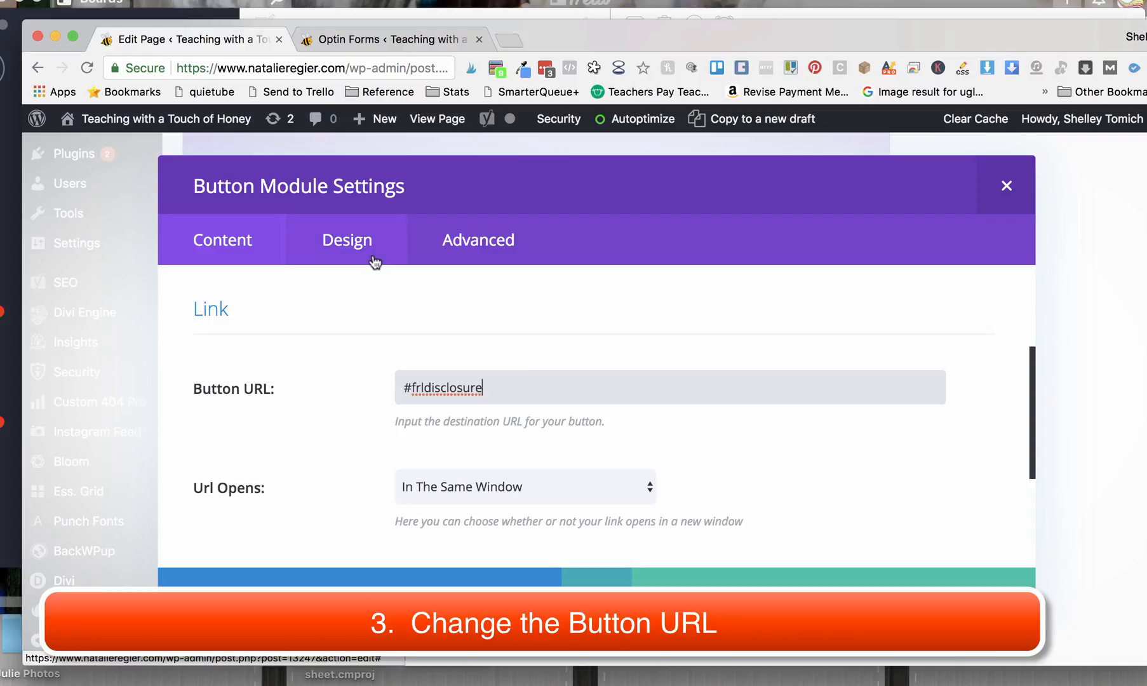
click(478, 254)
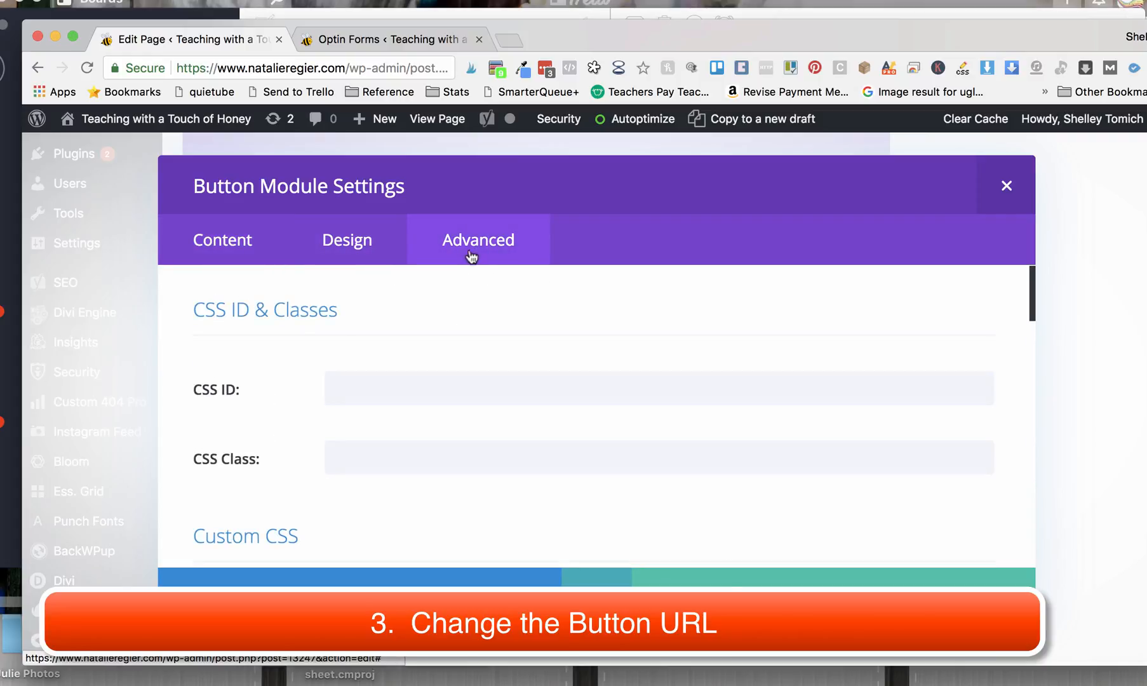
scroll(351, 374, down, 1)
click(351, 364)
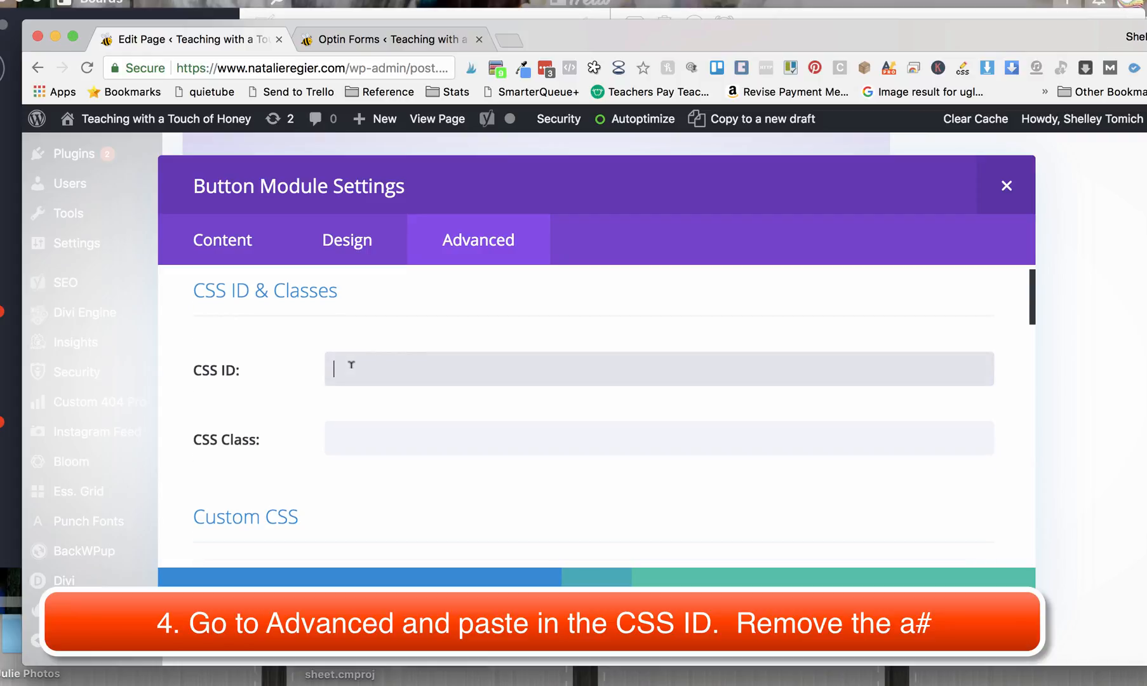
text(a#frl-disclosure)
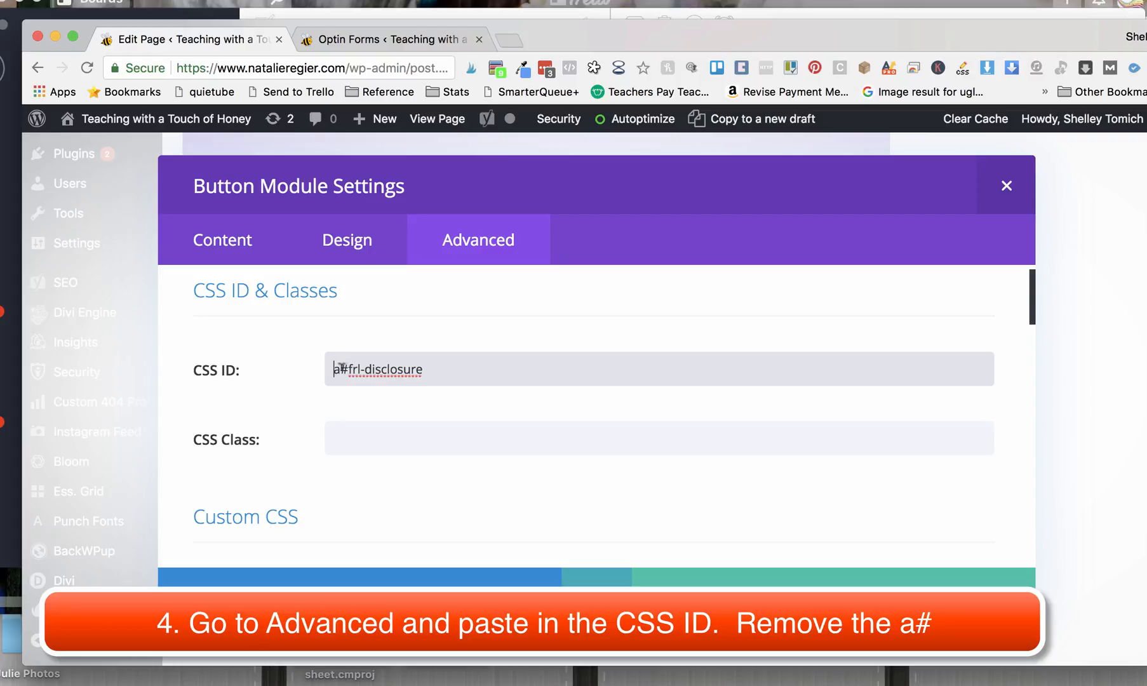
key(BackSpace)
key(BackSpace)
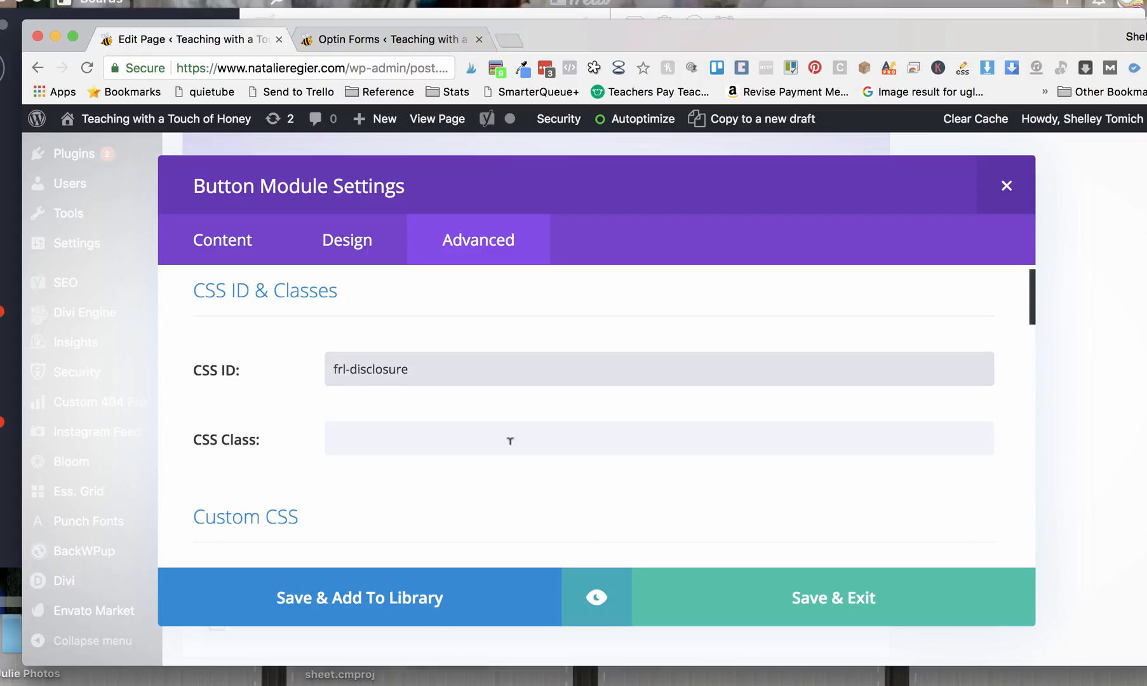
- Save and exit the button module settings, and update the Disclosure and Privacy Policy page
click(814, 599)
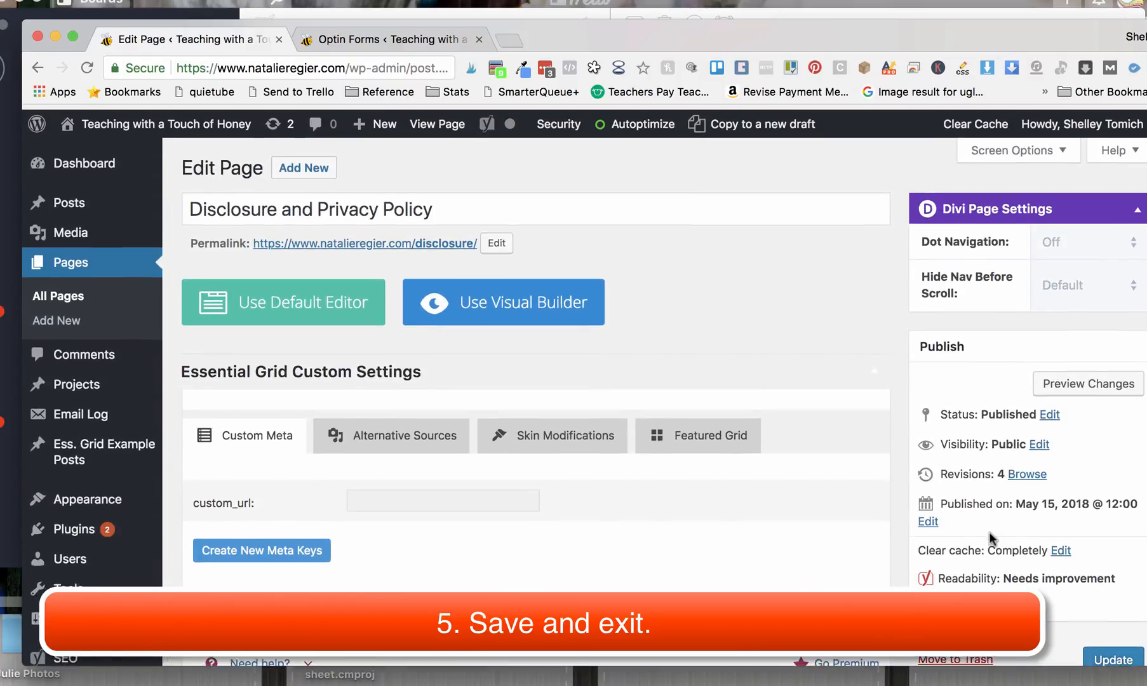
scroll(1073, 552, down, 3)
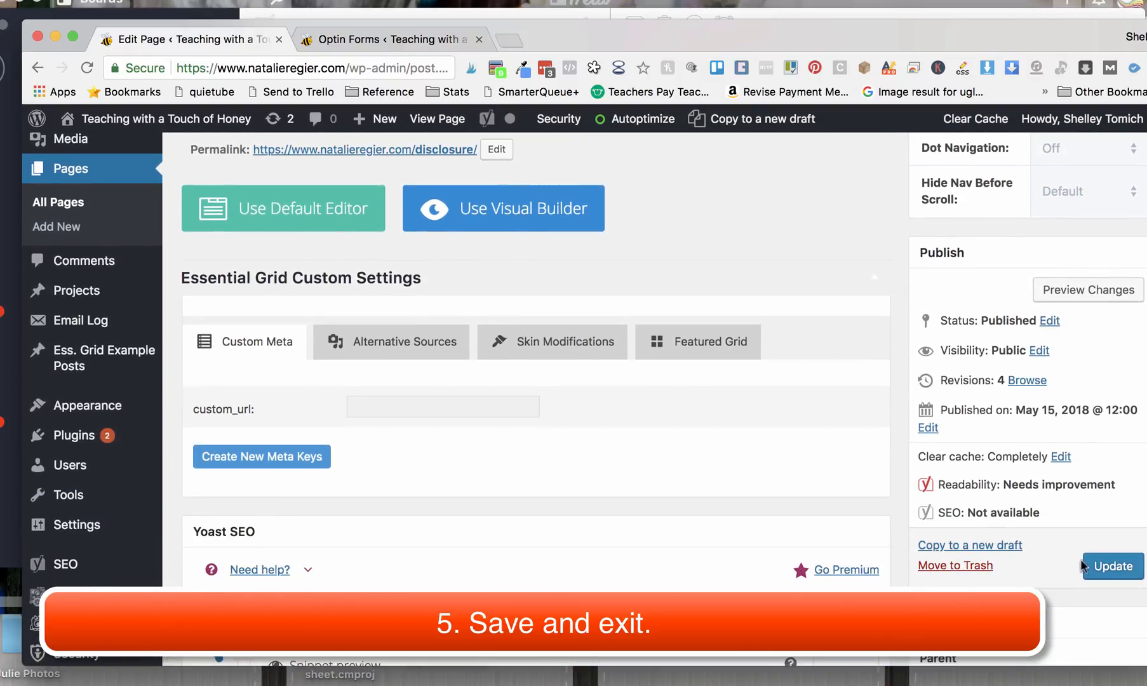
click(1112, 563)
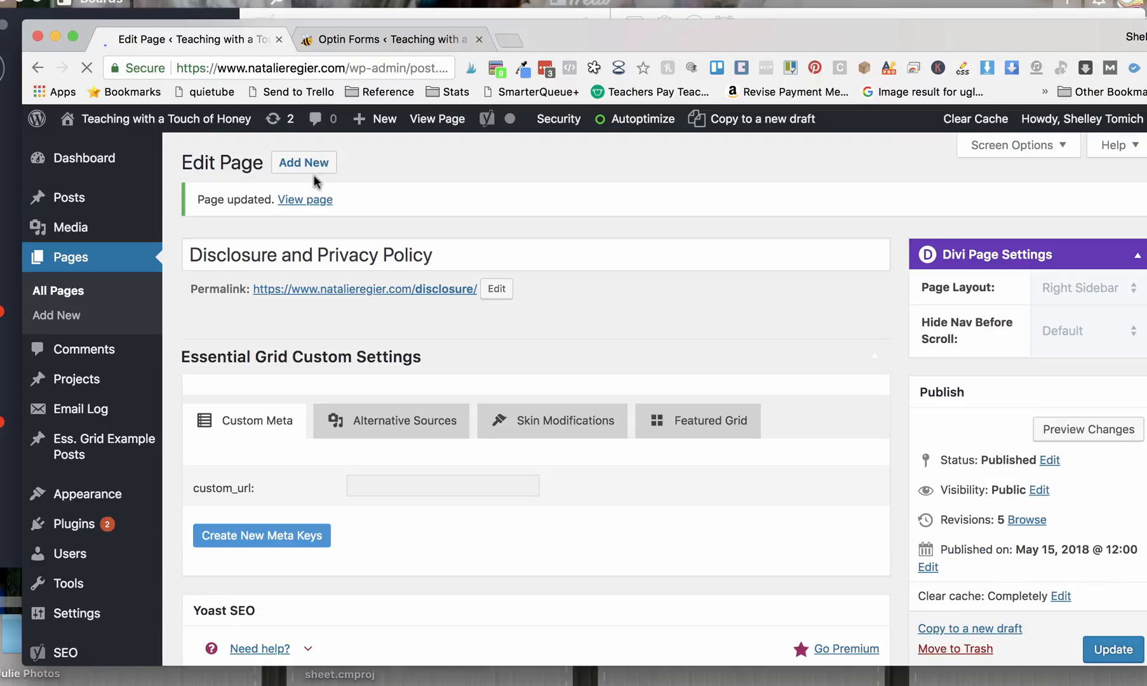
- View the updated disclosure page in a new browser tab and test the Click Here to Sign Up! button
super+click(311, 202)
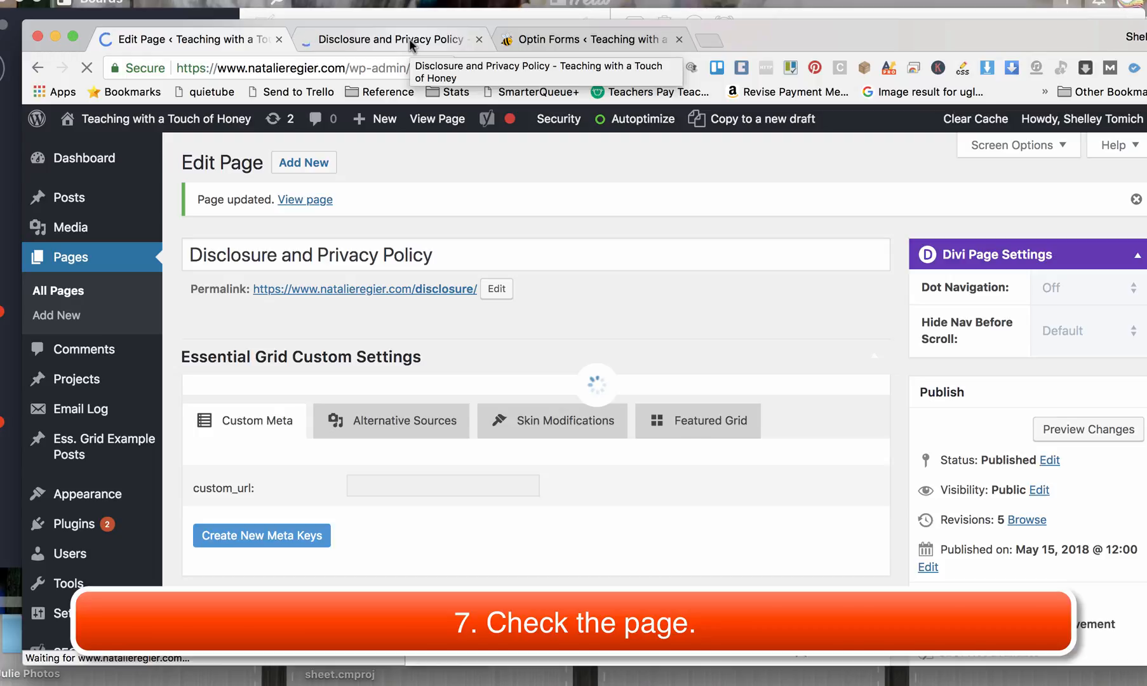
click(408, 39)
scroll(687, 323, down, 2)
scroll(687, 323, down, 2)
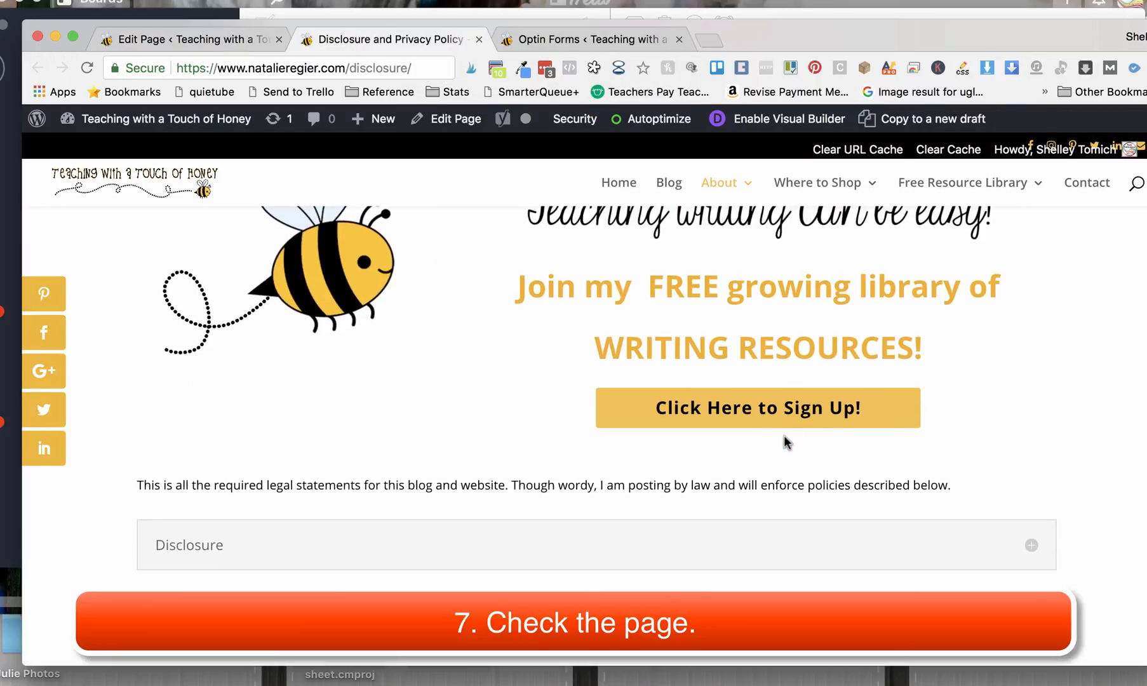
click(800, 402)
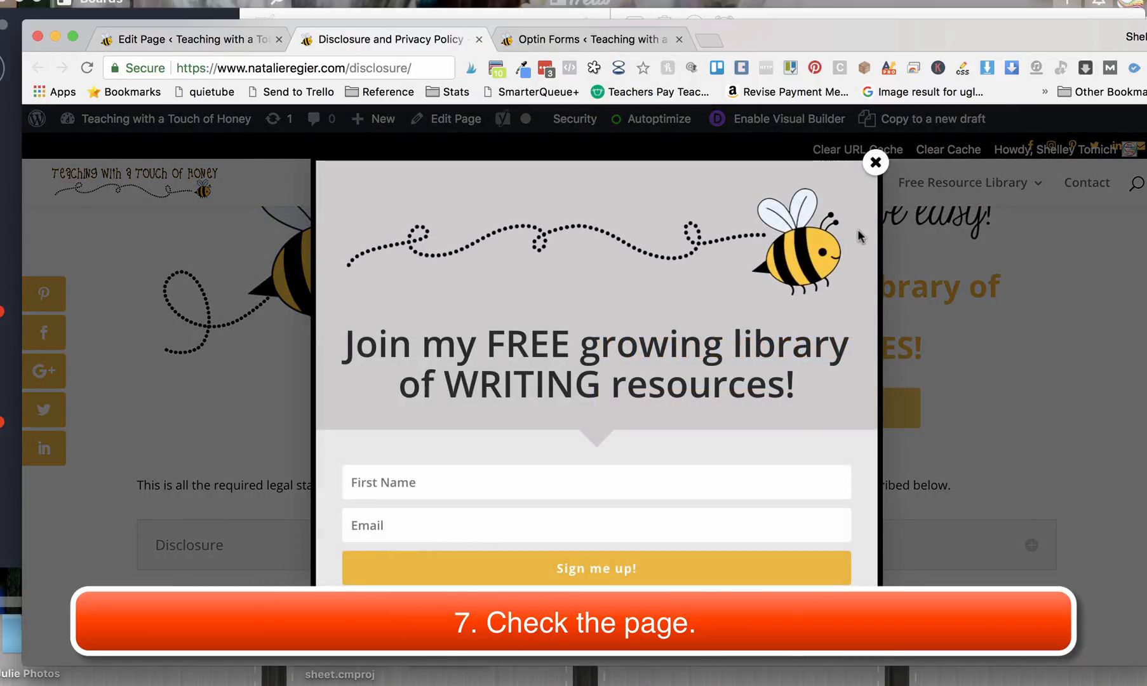